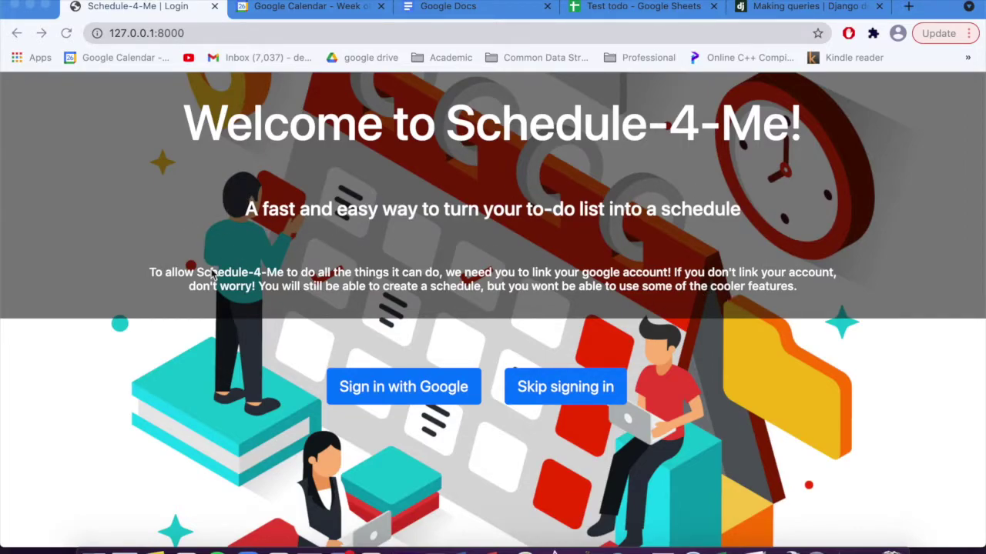
Step: Bring the browser forward and start Google sign-in from the Schedule-4-Me welcome page
left_click(341, 416)
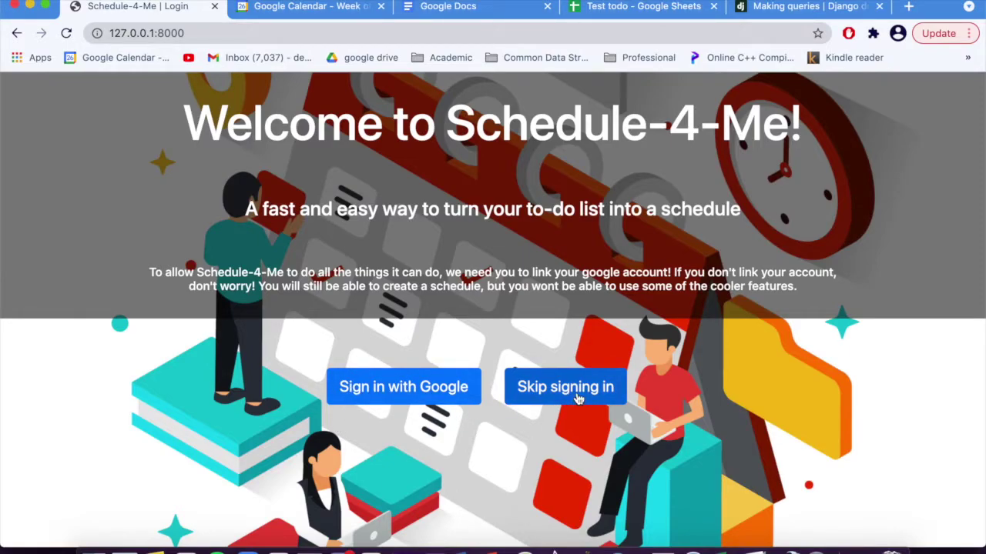
left_click(387, 401)
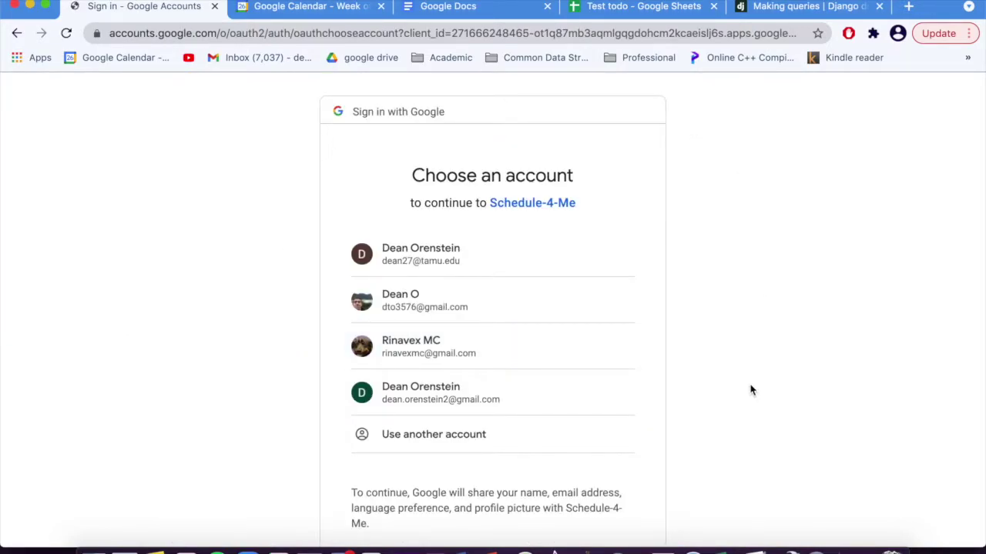
Step: Continue to Schedule-4-Me with one of the listed Google accounts
left_click(456, 288)
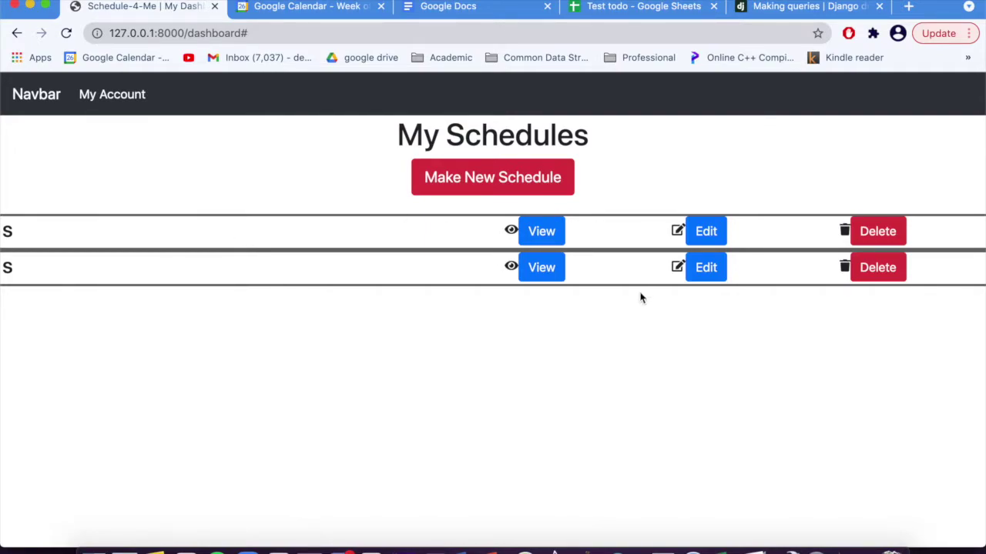
Step: Look over the two existing schedules, then open an empty Make New Schedule form
left_click(550, 237)
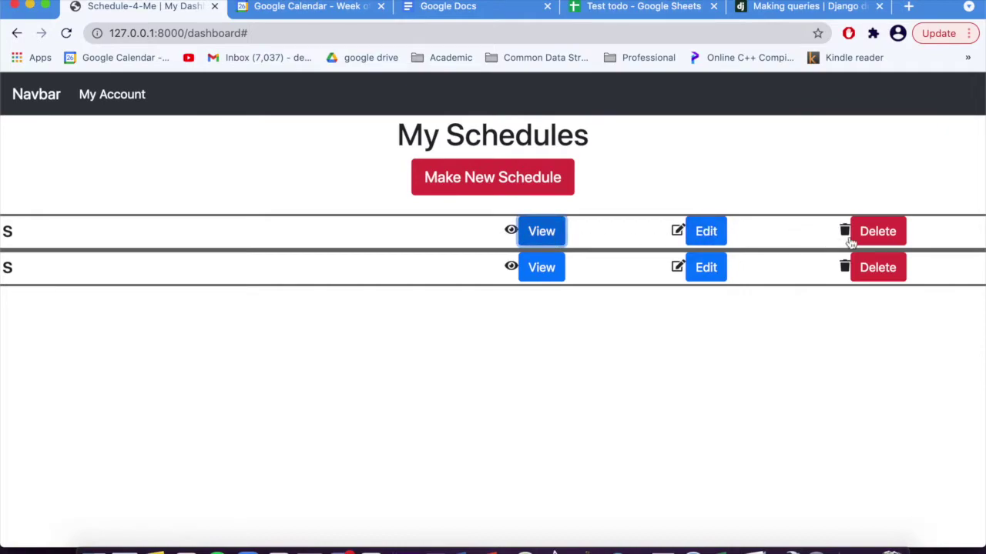
left_click(842, 233)
left_click(715, 237)
left_click(845, 231)
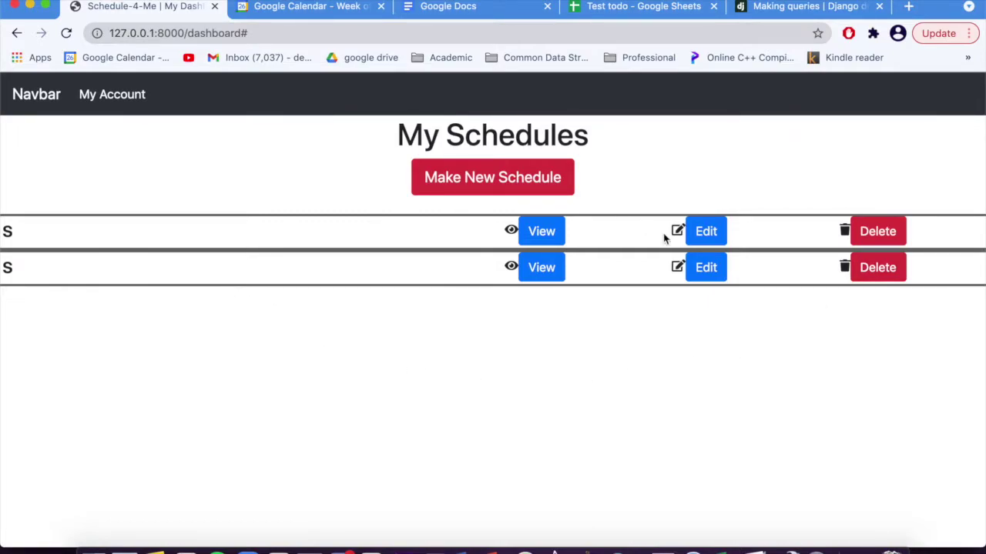
left_click(484, 178)
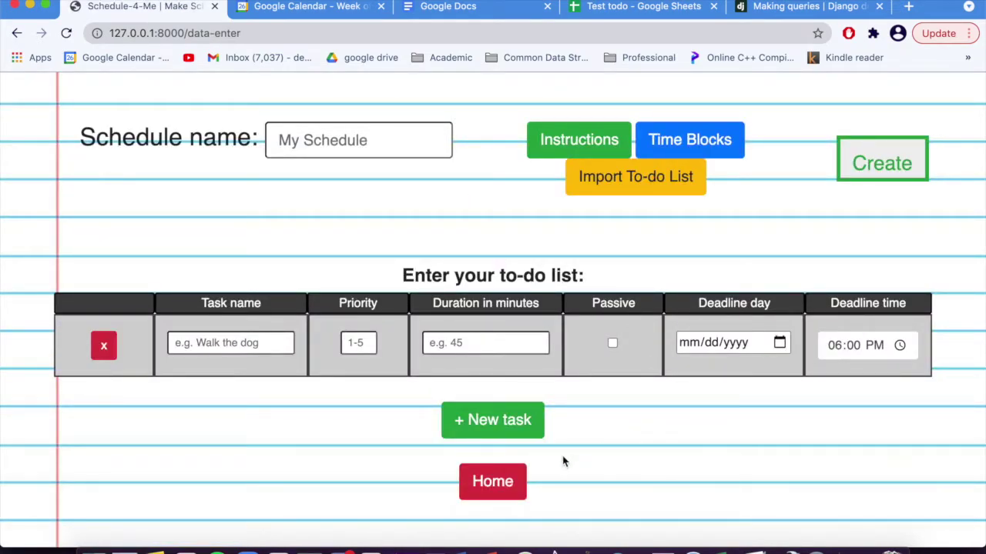
Step: Name the schedule 'My schedule' and add non-passive task 'Walk the dog': priority 3, 30 minutes
left_click(316, 146)
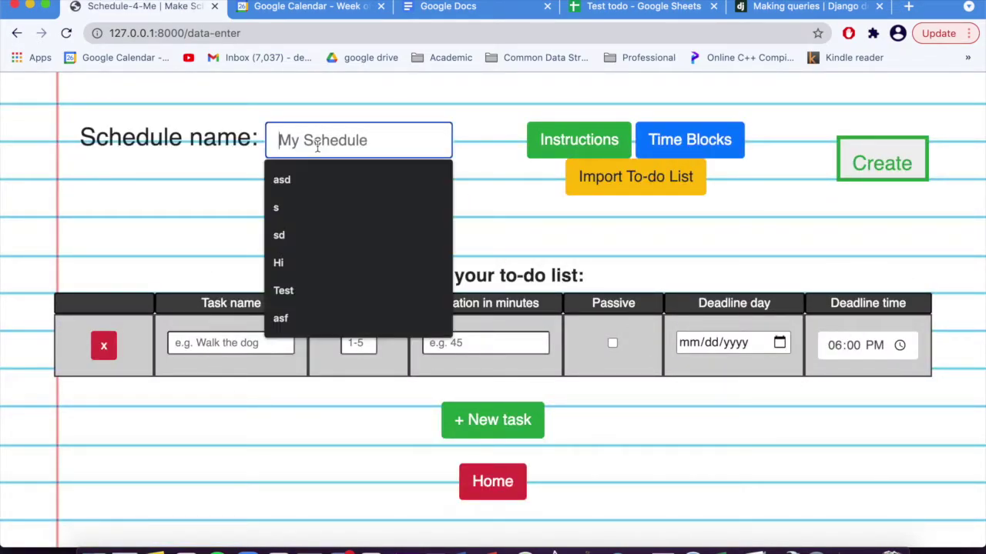
type("My schedule")
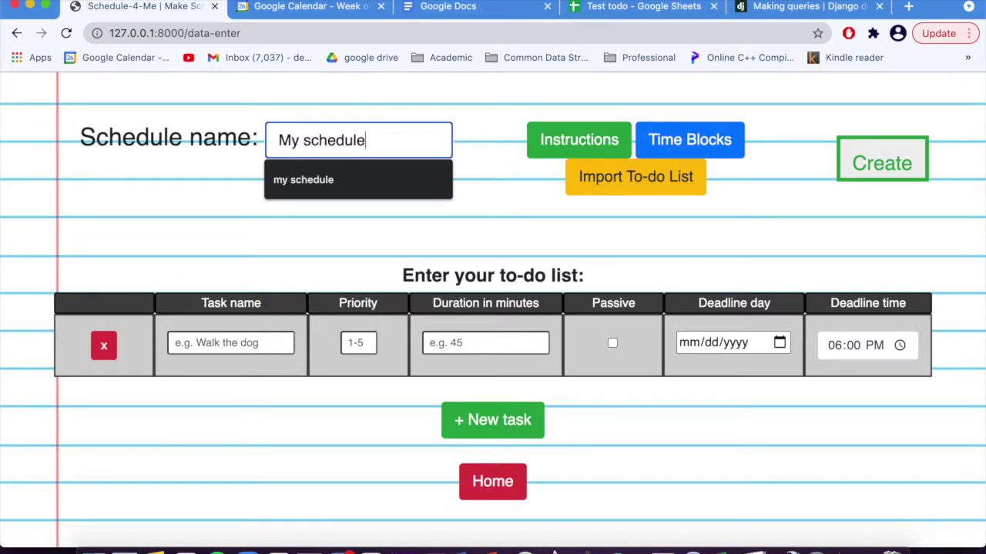
left_click(86, 193)
left_click(211, 347)
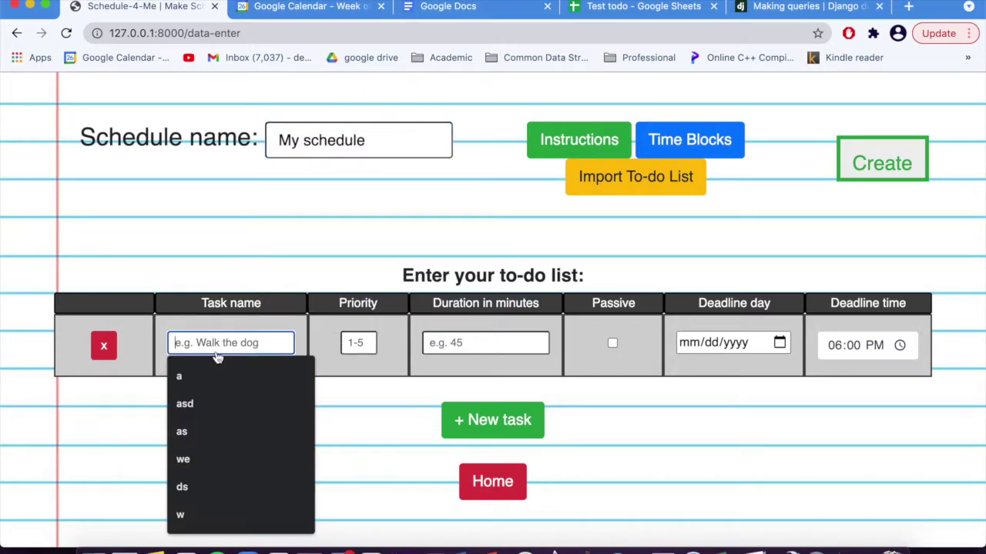
type("Walk the dog")
left_click(362, 344)
type("1")
left_click(455, 346)
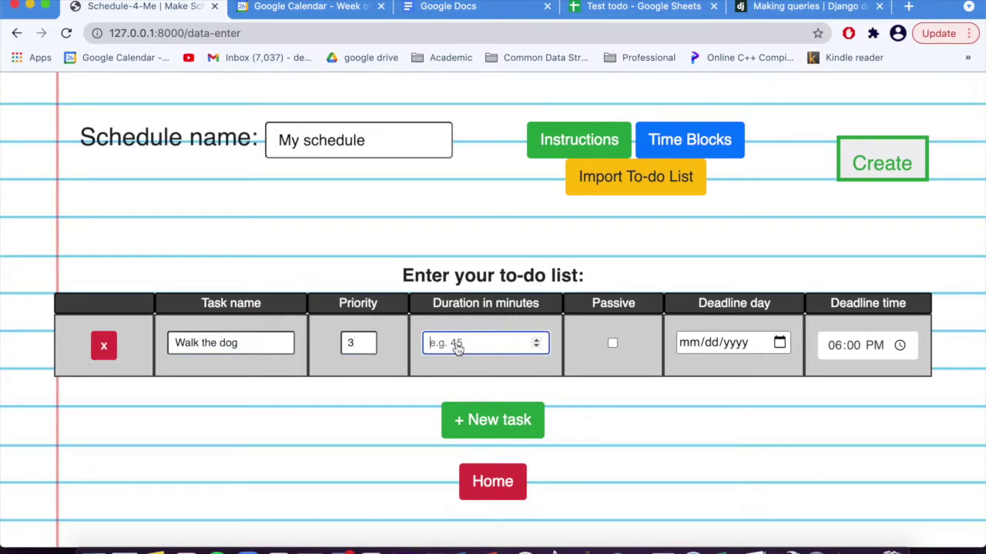
type("30")
left_click(619, 346)
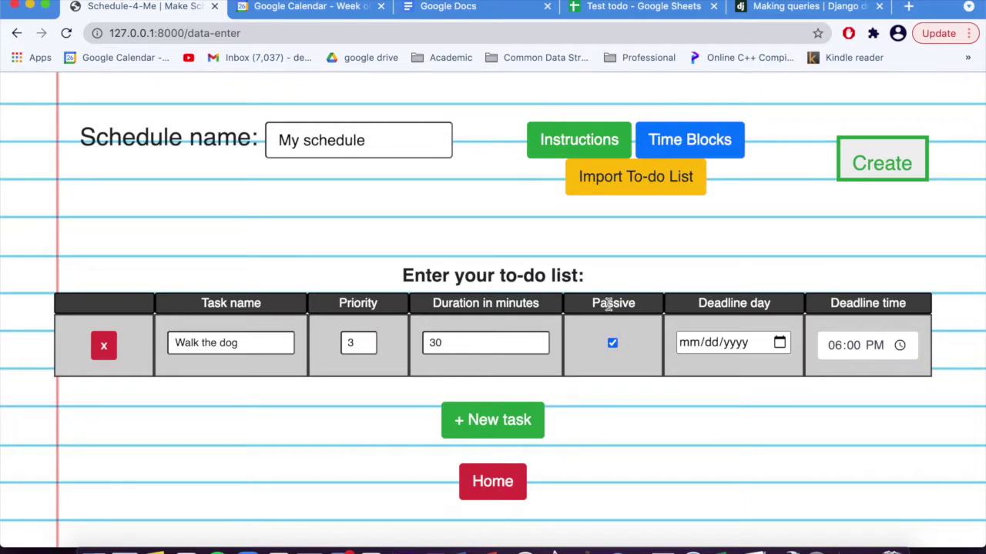
left_click(612, 342)
Step: Set the task deadline to 04/26/2021 at 08:07 PM, then add and remove a spare row
left_click(768, 349)
left_click(779, 345)
left_click(712, 269)
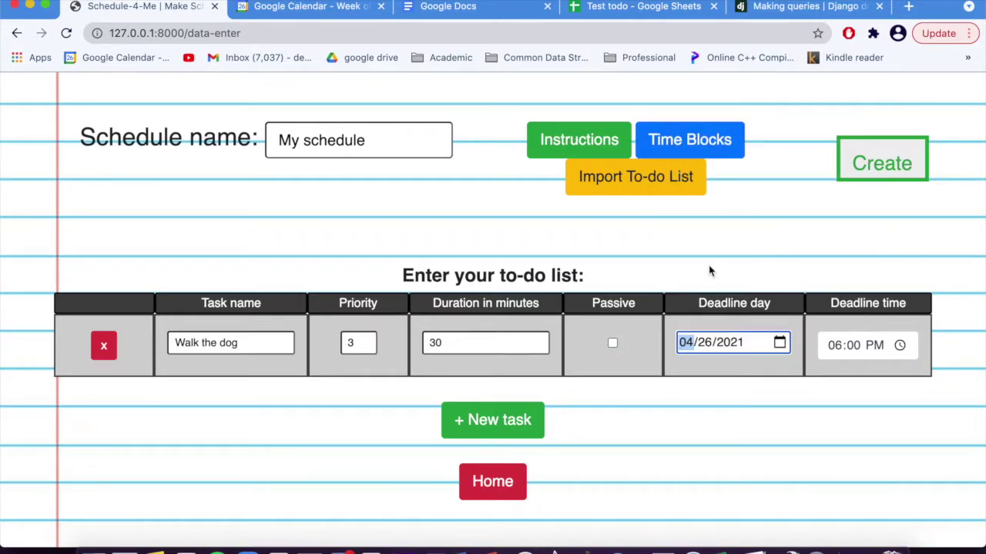
left_click(899, 345)
scroll(839, 254, "down", 1)
scroll(839, 248, "up", 2)
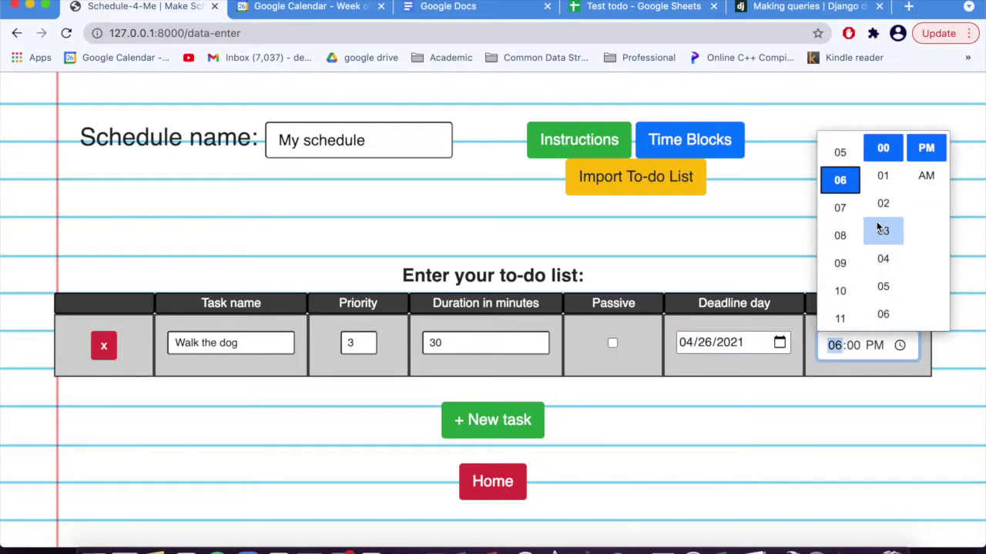
left_click(839, 248)
left_click(887, 283)
left_click(893, 276)
left_click(873, 405)
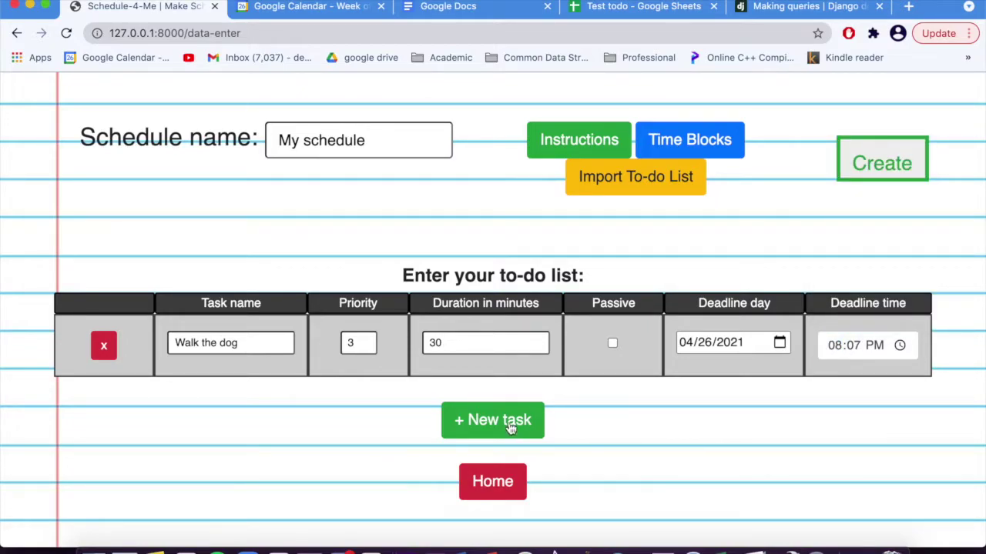
left_click(510, 422)
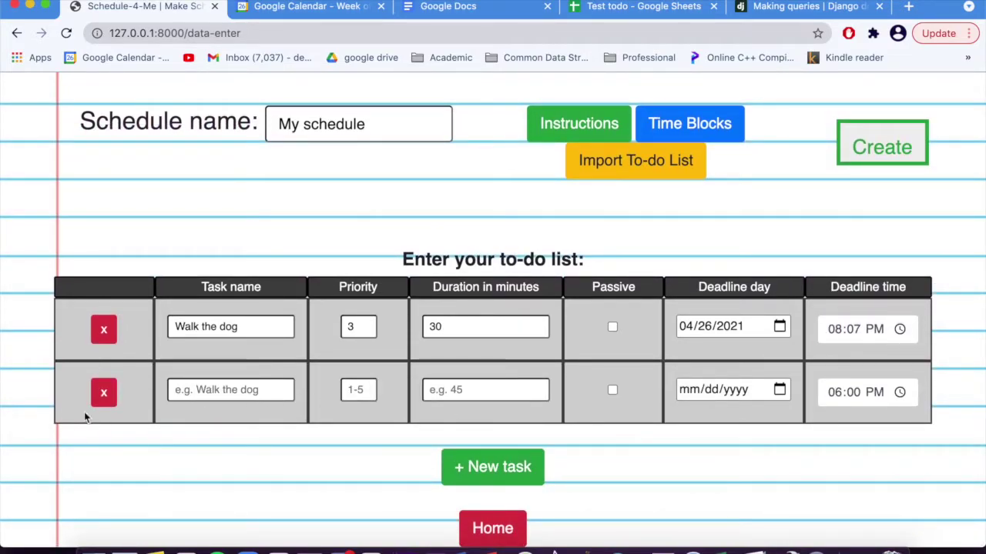
left_click(103, 397)
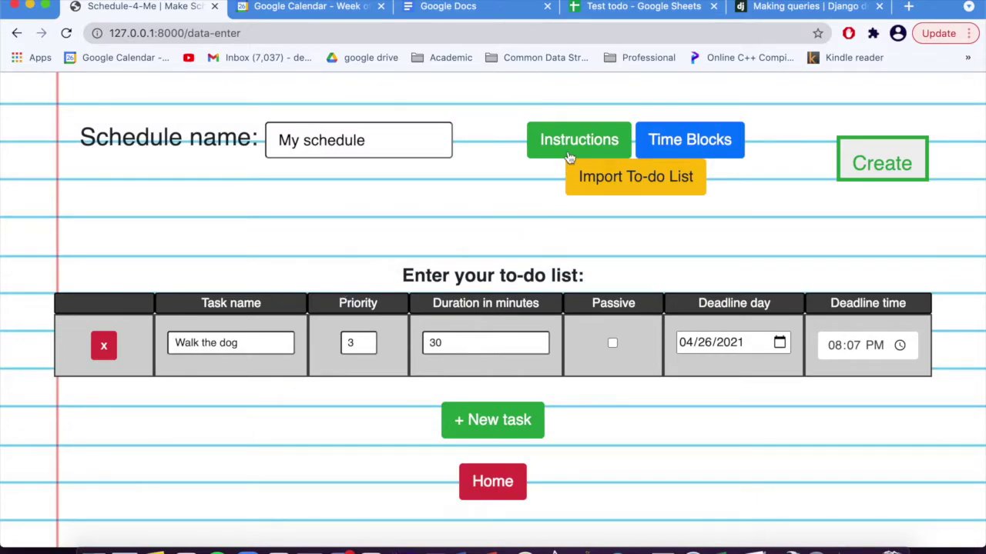
left_click(570, 153)
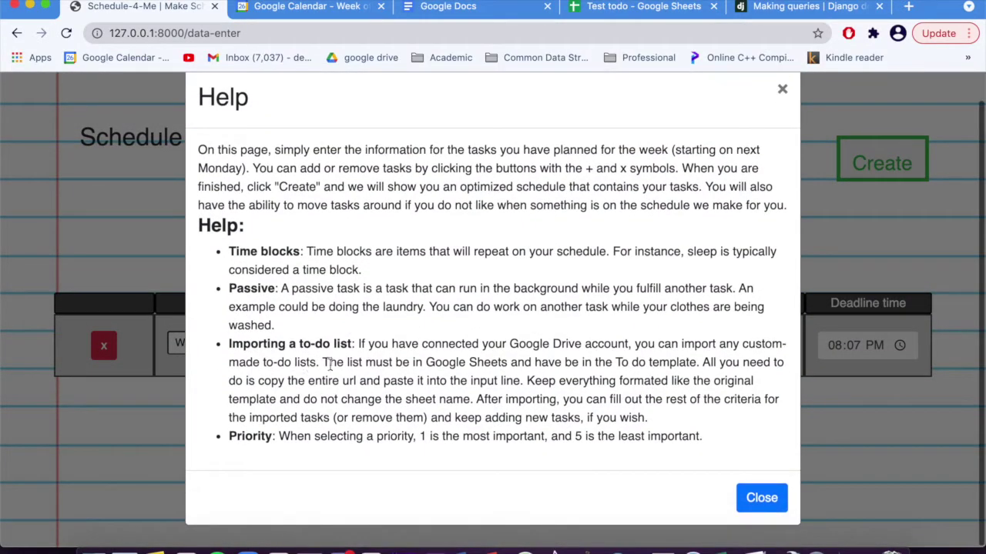
scroll(335, 359, "up", 1)
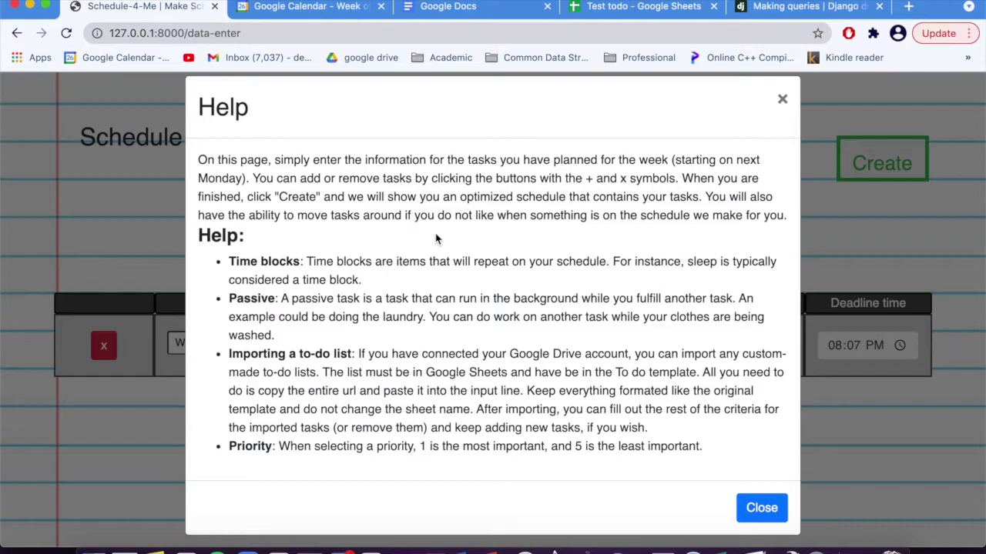
left_click(767, 512)
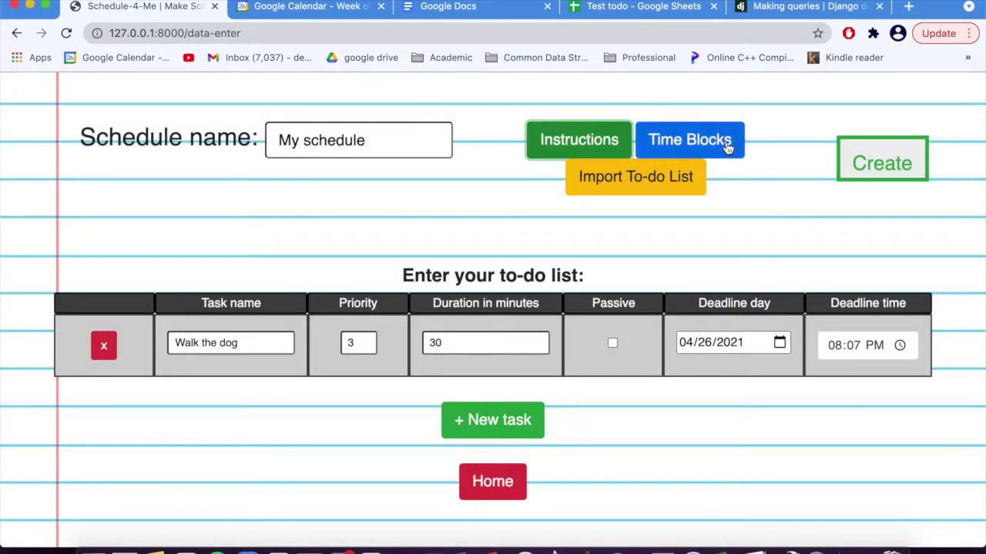
left_click(728, 145)
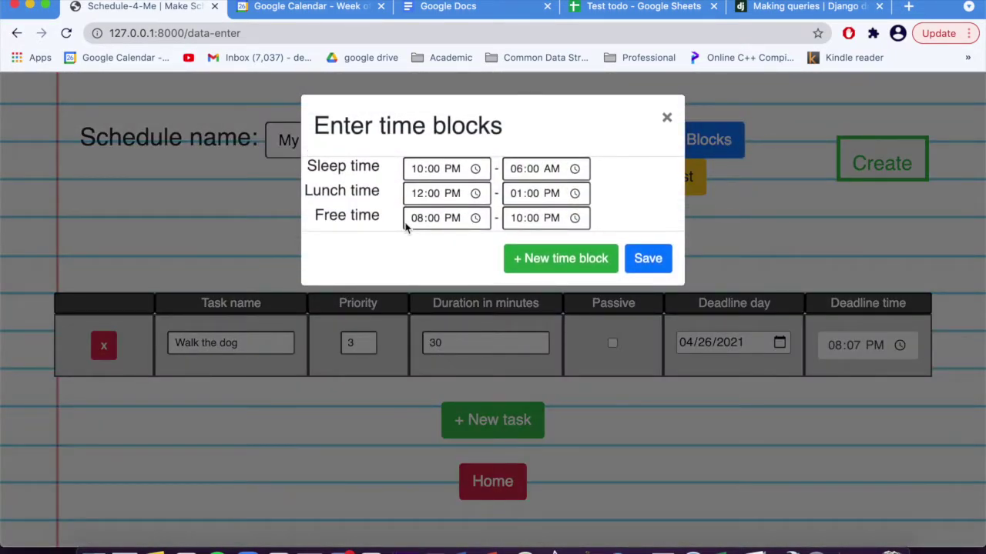
left_click(473, 171)
left_click(557, 146)
left_click(476, 193)
left_click(581, 168)
left_click(580, 193)
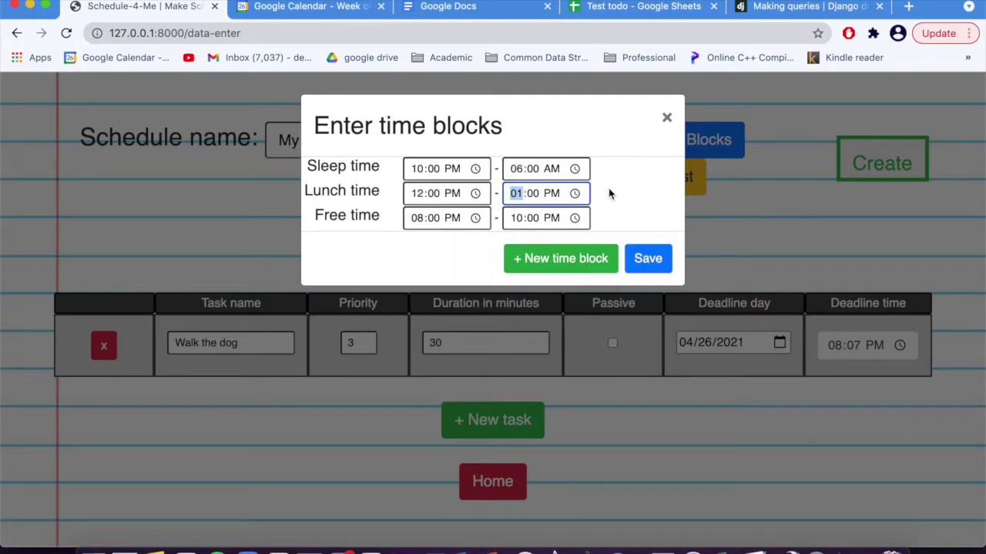
left_click(581, 259)
left_click(601, 242)
left_click(454, 299)
left_click(620, 298)
left_click(649, 297)
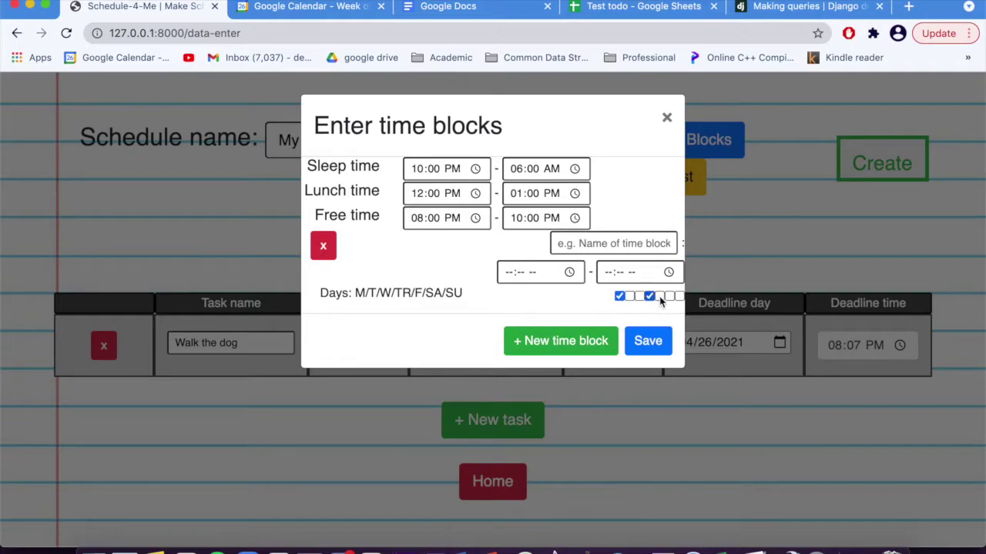
left_click(620, 298)
left_click(326, 246)
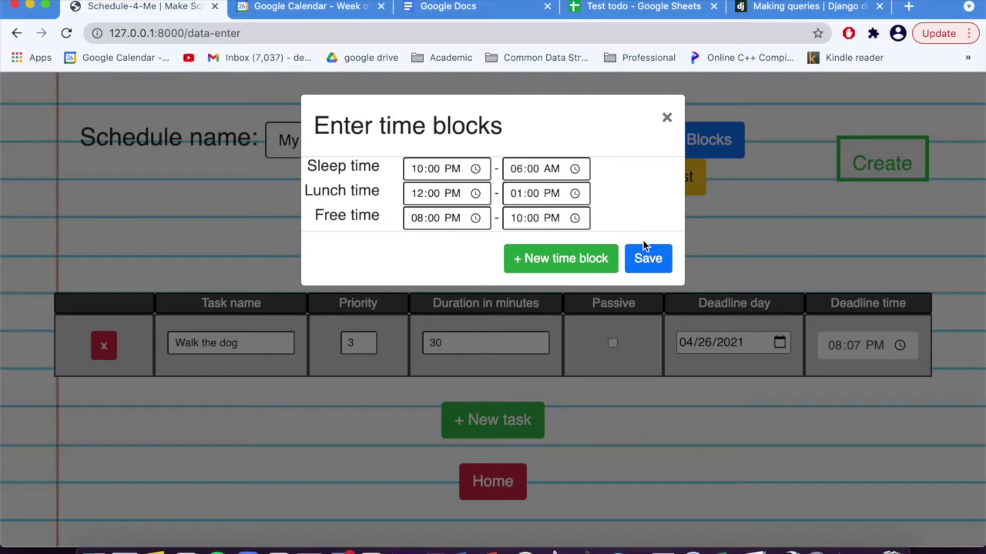
left_click(651, 252)
left_click(664, 181)
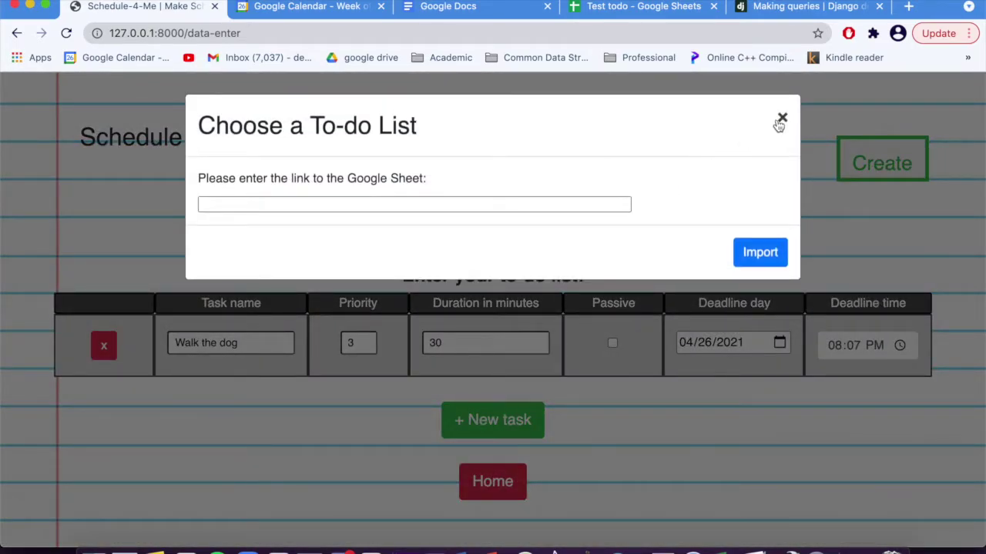
left_click(780, 118)
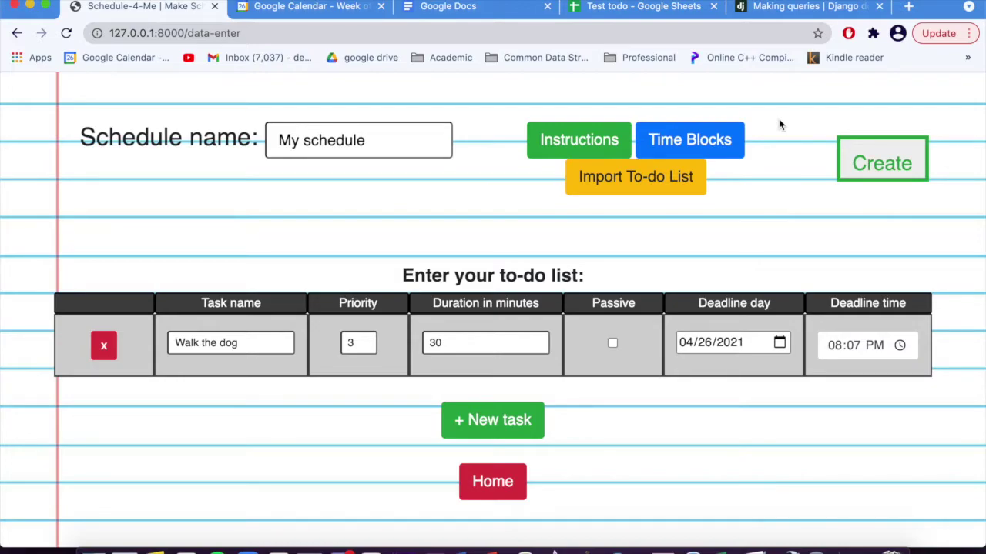
Step: Generate the weekly schedule and review it, with Walk the dog on Monday 06:00–06:30
left_click(901, 171)
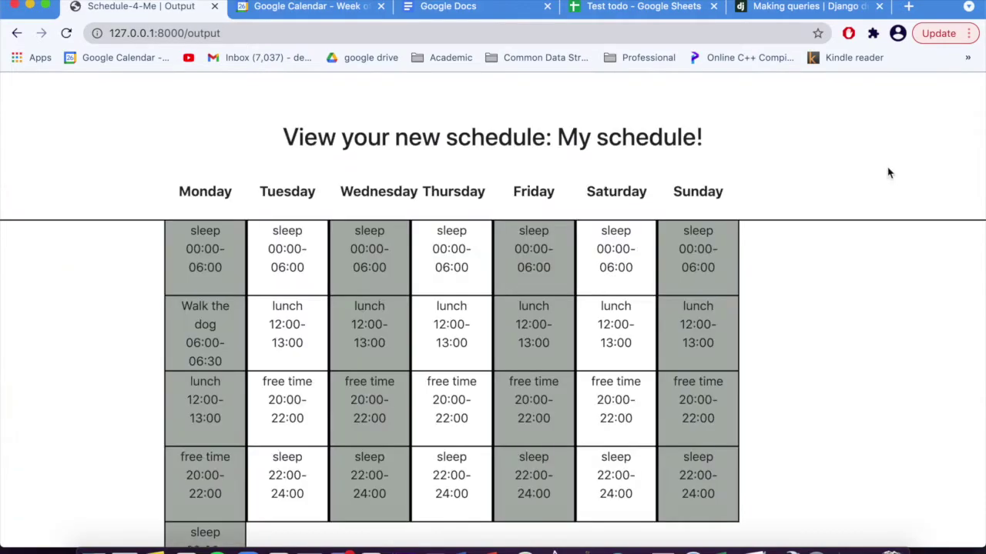
scroll(170, 255, "down", 2)
scroll(168, 251, "up", 1)
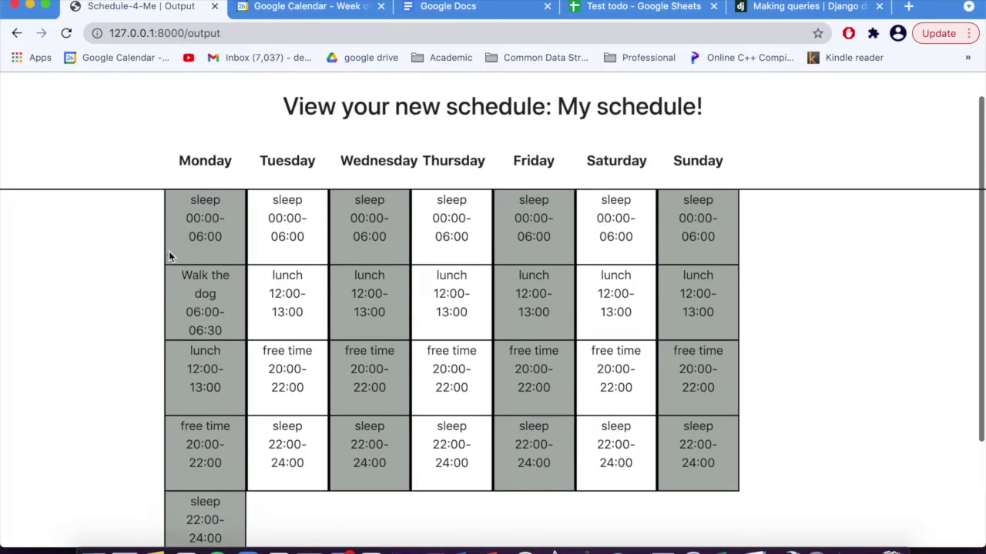
scroll(169, 251, "down", 4)
scroll(169, 251, "up", 5)
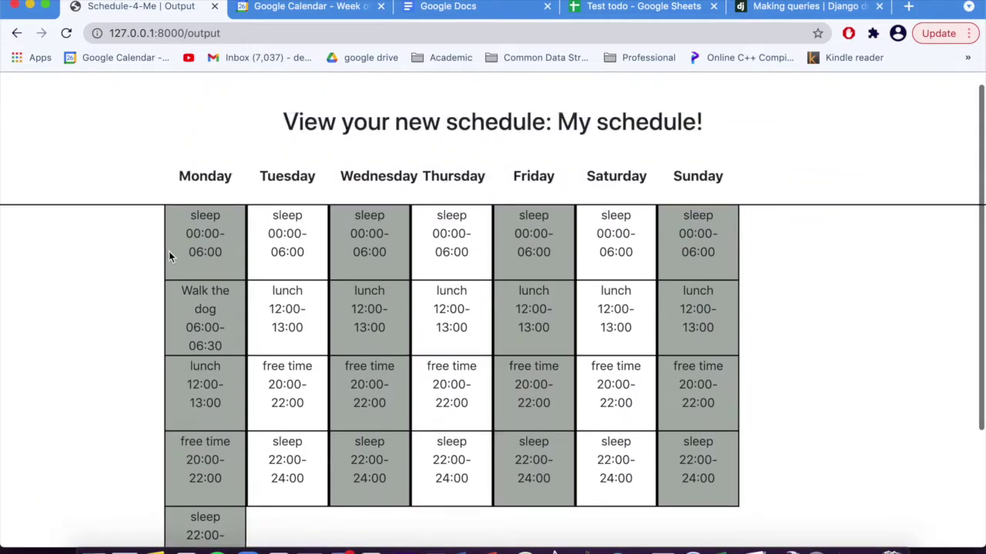
scroll(168, 251, "down", 2)
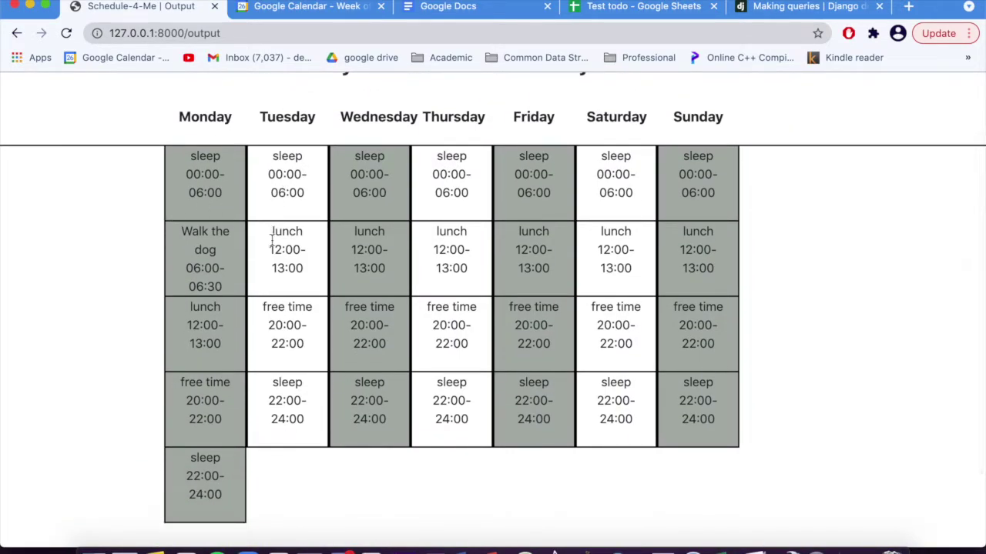
scroll(79, 385, "down", 3)
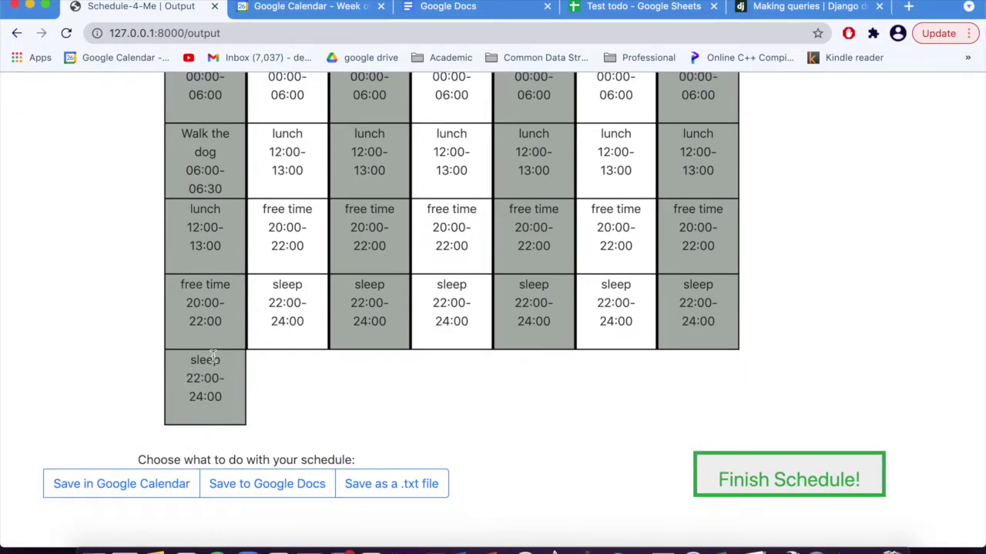
scroll(212, 197, "up", 1)
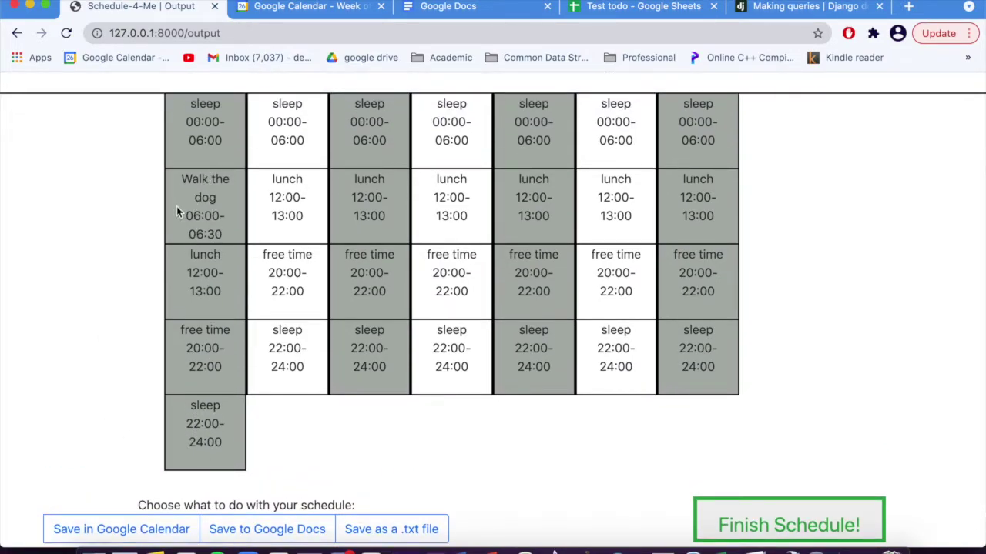
scroll(177, 208, "up", 1)
scroll(202, 264, "up", 3)
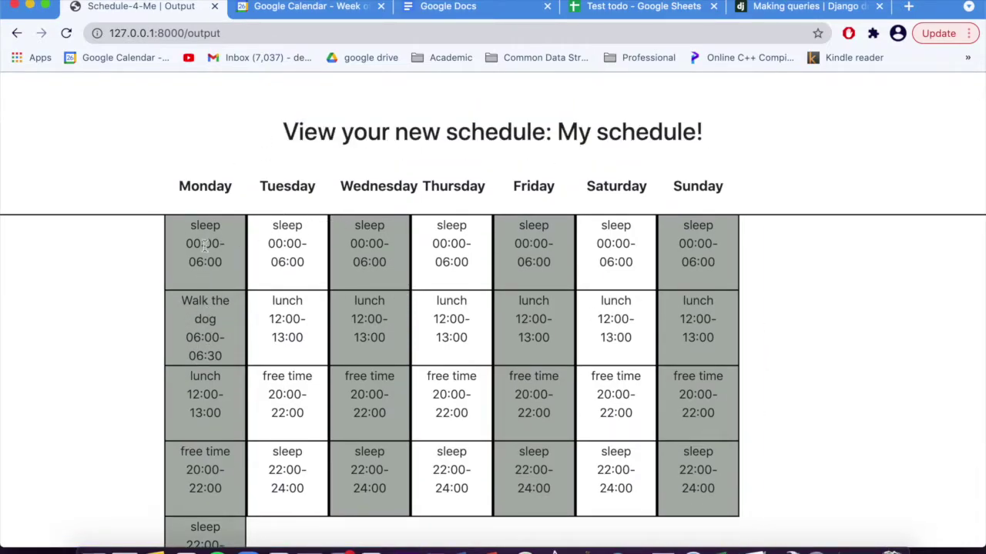
scroll(123, 364, "down", 3)
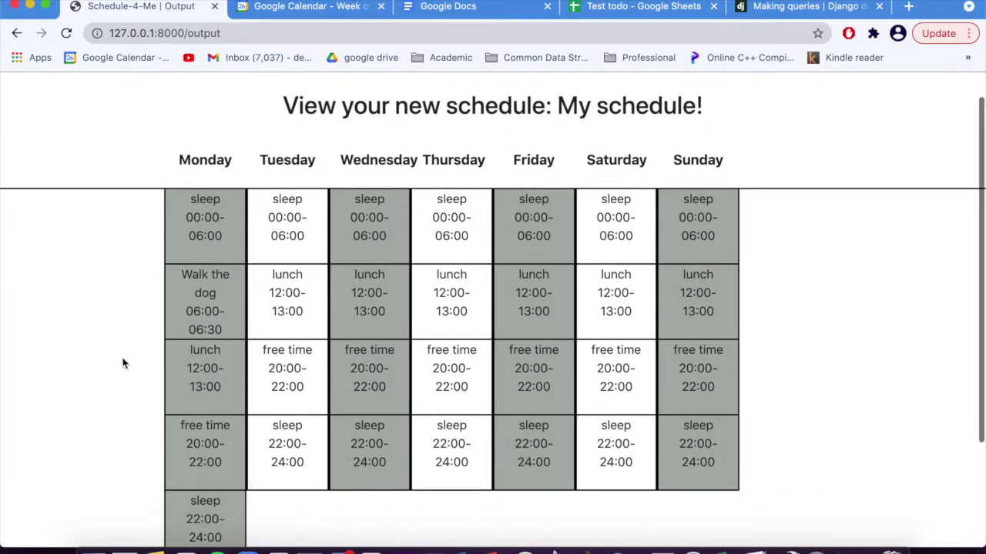
scroll(123, 363, "up", 1)
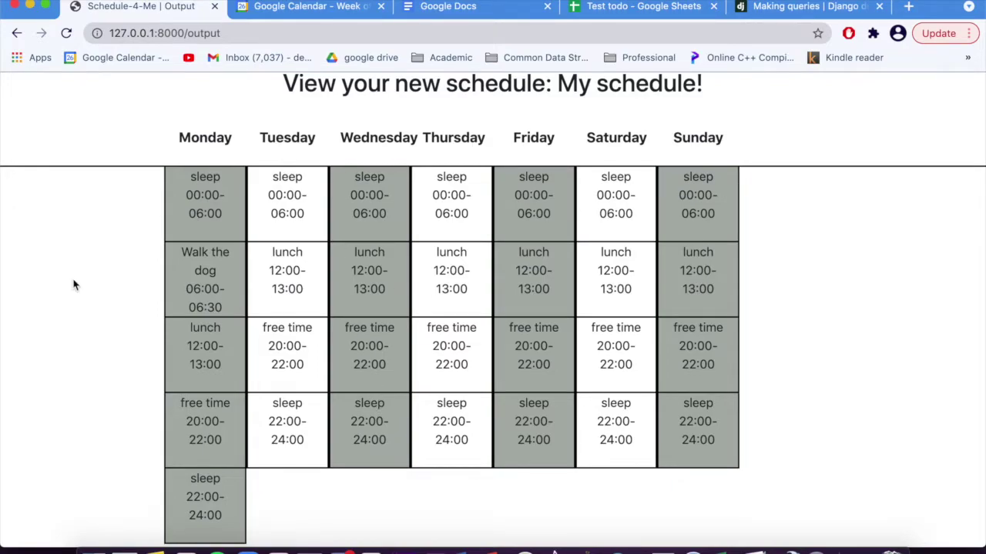
scroll(72, 282, "down", 1)
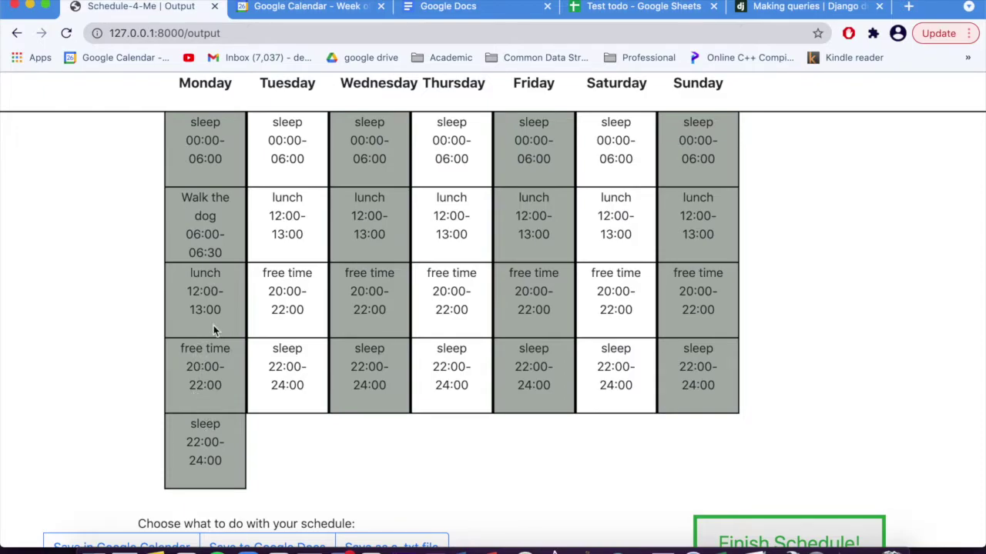
scroll(190, 398, "up", 1)
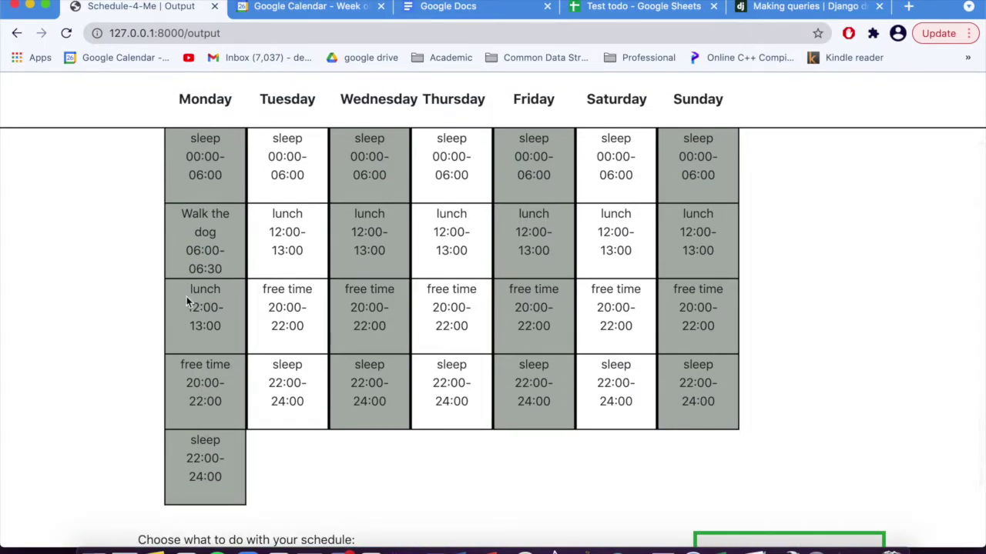
scroll(75, 374, "up", 2)
scroll(75, 374, "down", 3)
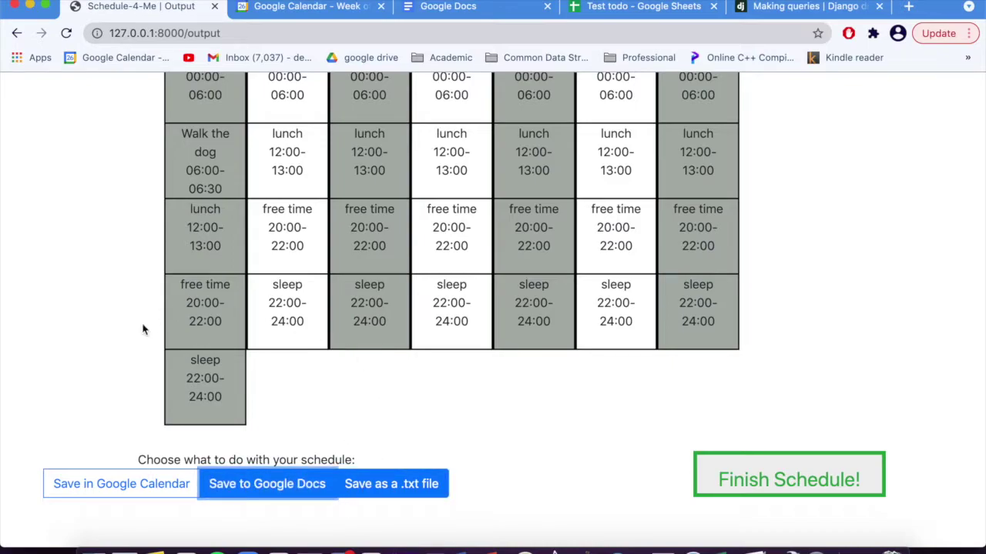
Step: Clear a stray text selection and enable the Save in Google Calendar export
left_click_drag(70, 465, 67, 471)
left_click(72, 448)
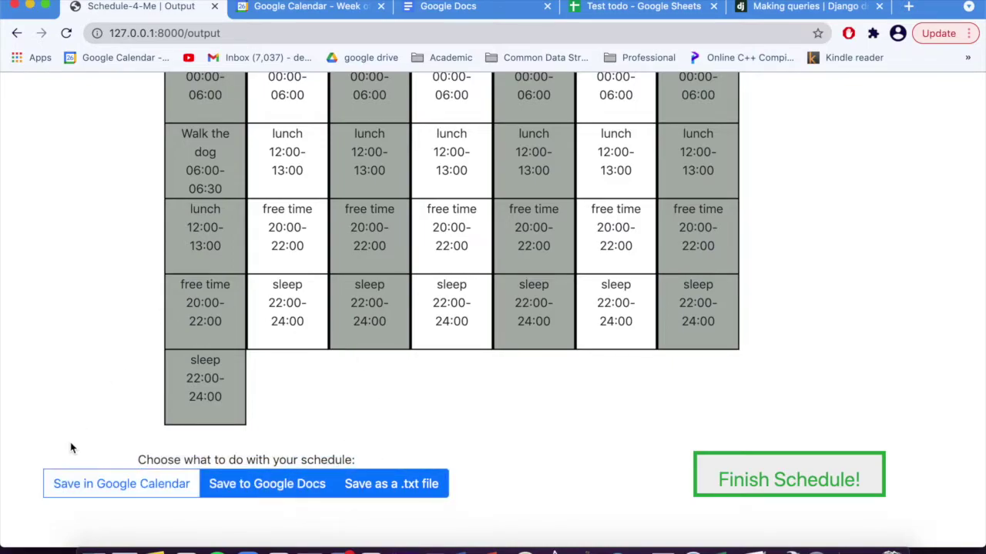
left_click(80, 493)
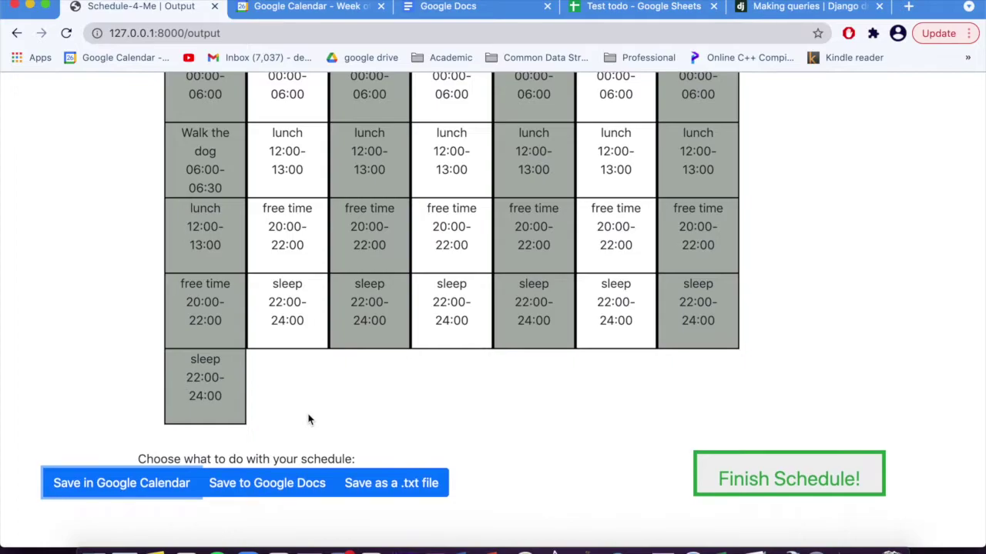
left_click(454, 8)
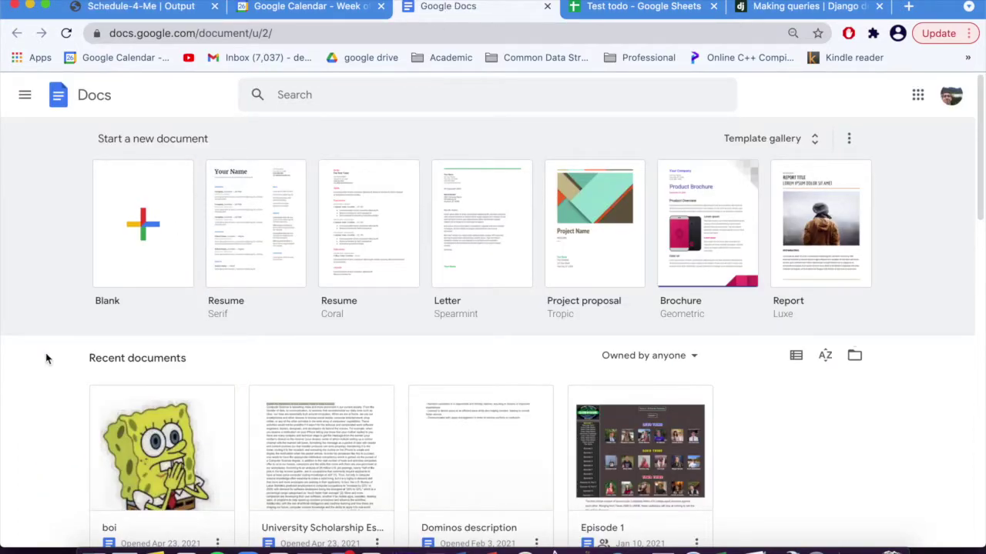
scroll(46, 352, "down", 1)
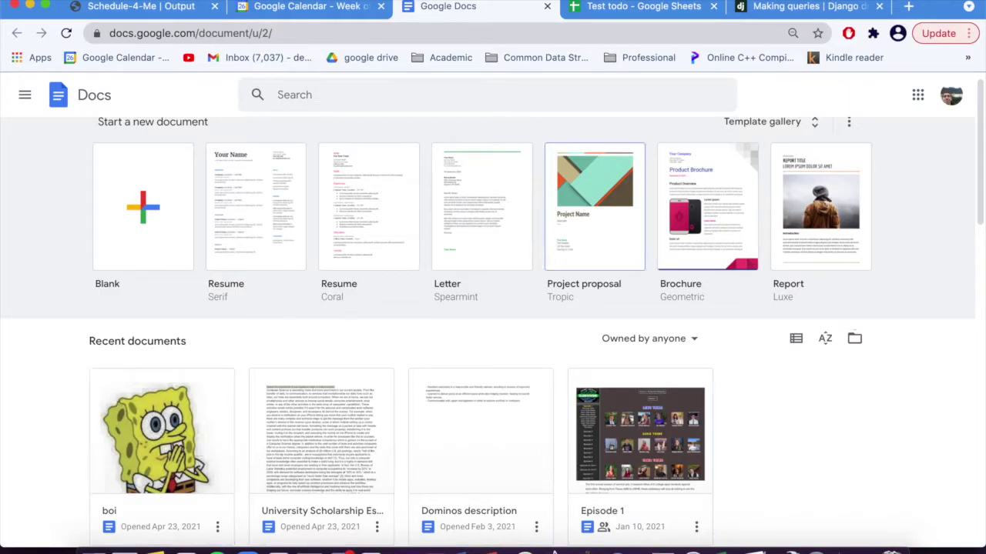
left_click(306, 10)
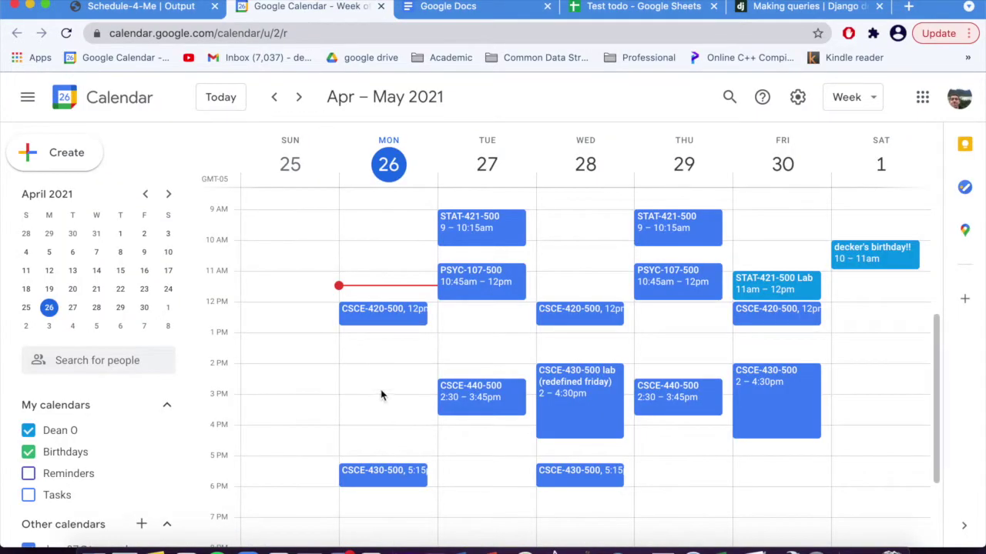
left_click(185, 15)
Step: Finish the schedule to run the exports and return to the dashboard, now listing three schedules
left_click(733, 476)
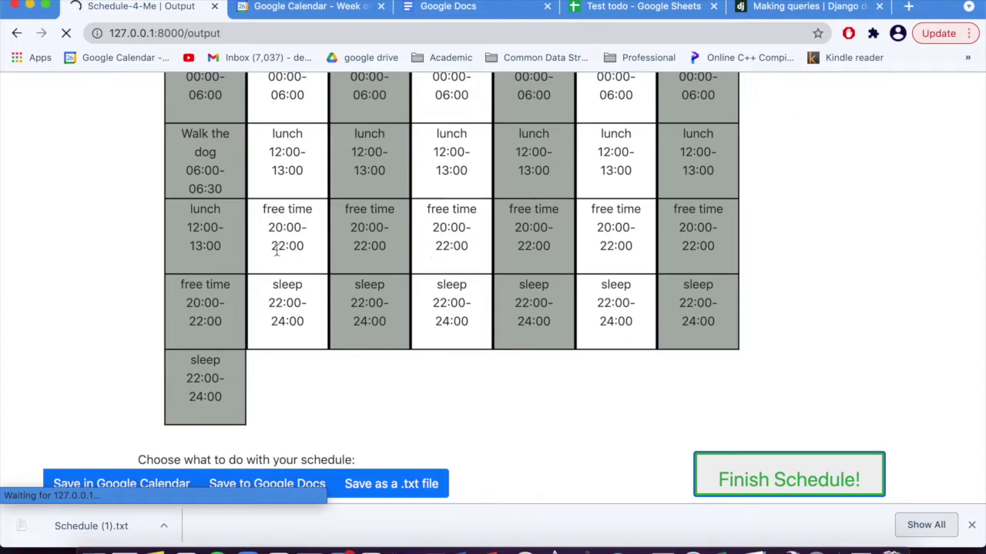
scroll(141, 247, "down", 1)
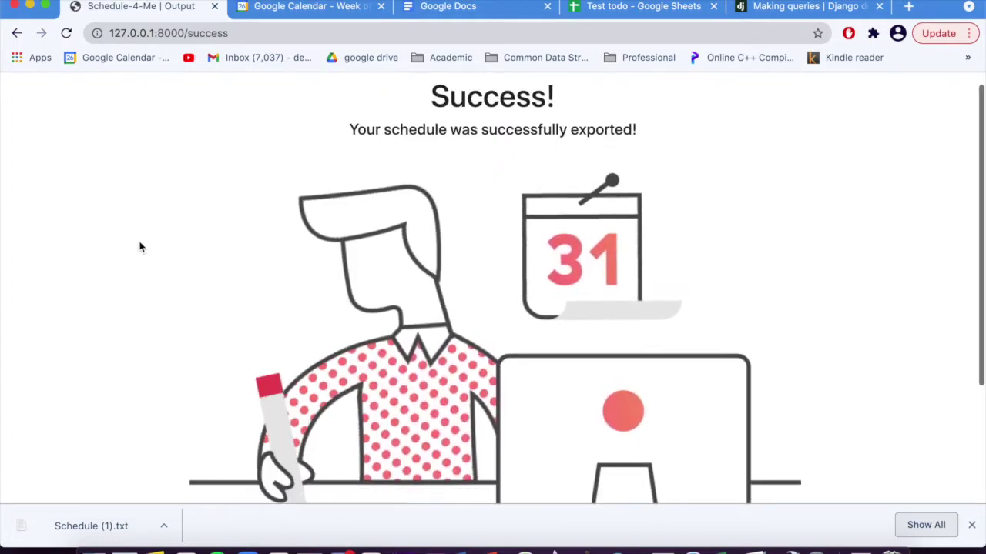
scroll(140, 247, "down", 2)
scroll(141, 248, "up", 1)
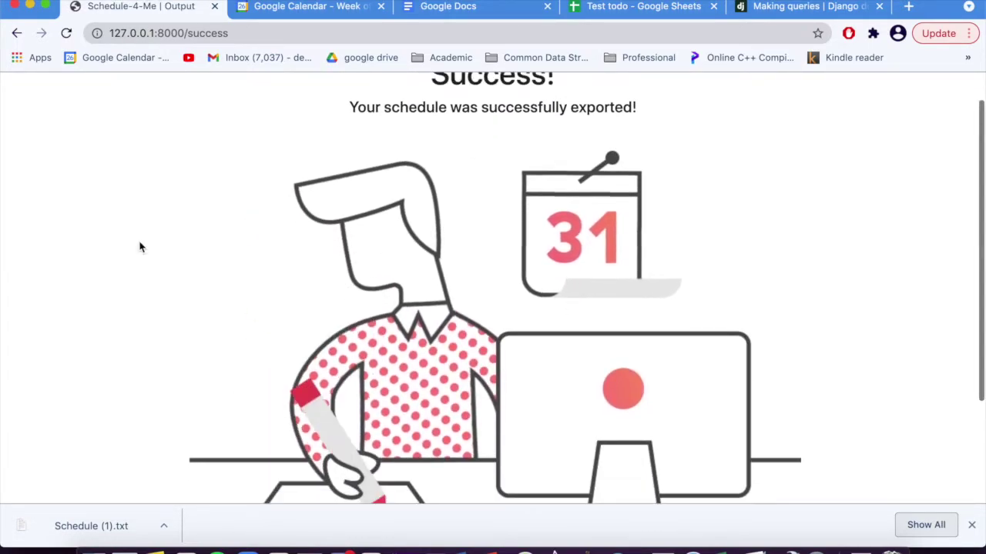
scroll(141, 247, "down", 4)
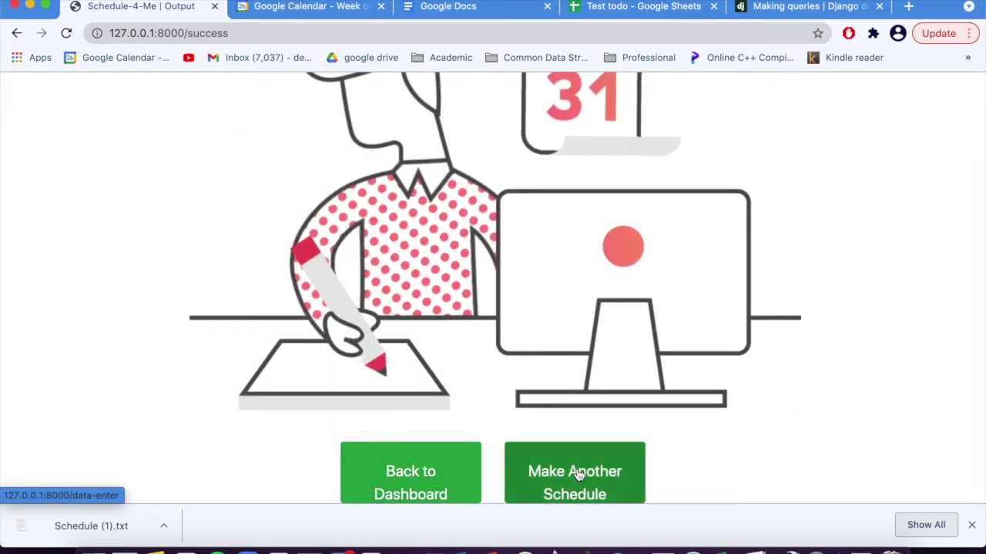
left_click(462, 489)
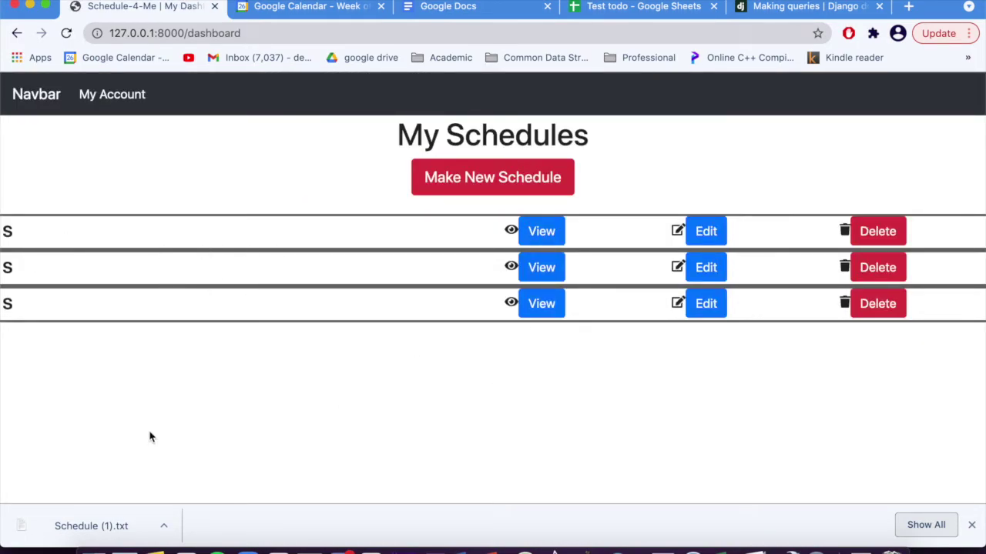
Step: Check the downloaded Schedule (1).txt week, close it, and go to Google Docs home
left_click(77, 528)
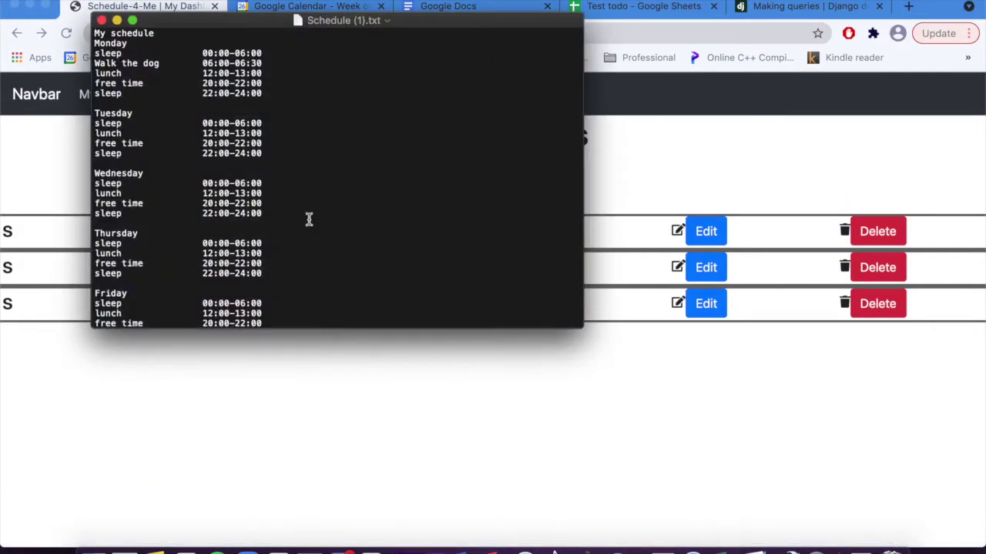
scroll(335, 100, "down", 5)
scroll(334, 100, "down", 2)
scroll(335, 99, "up", 10)
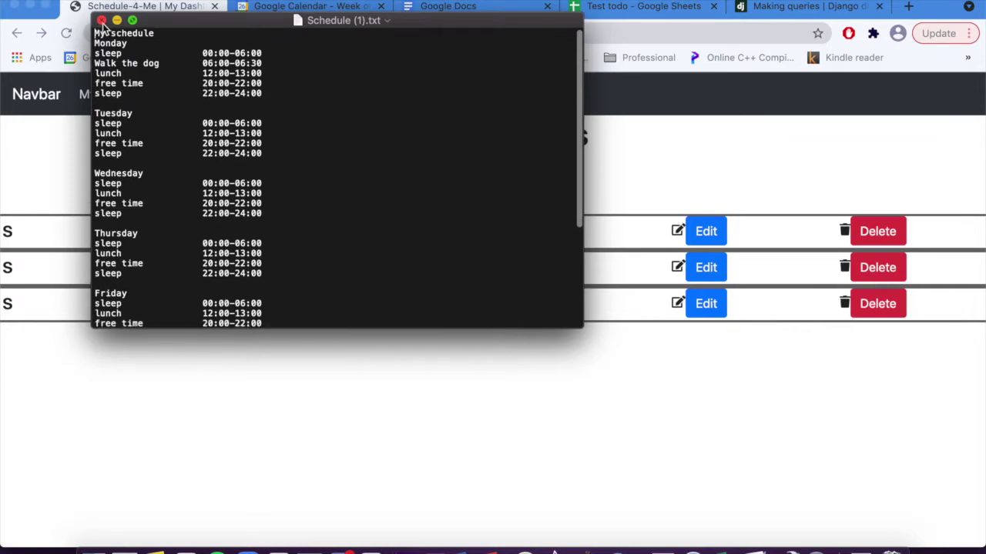
left_click(101, 20)
left_click(443, 9)
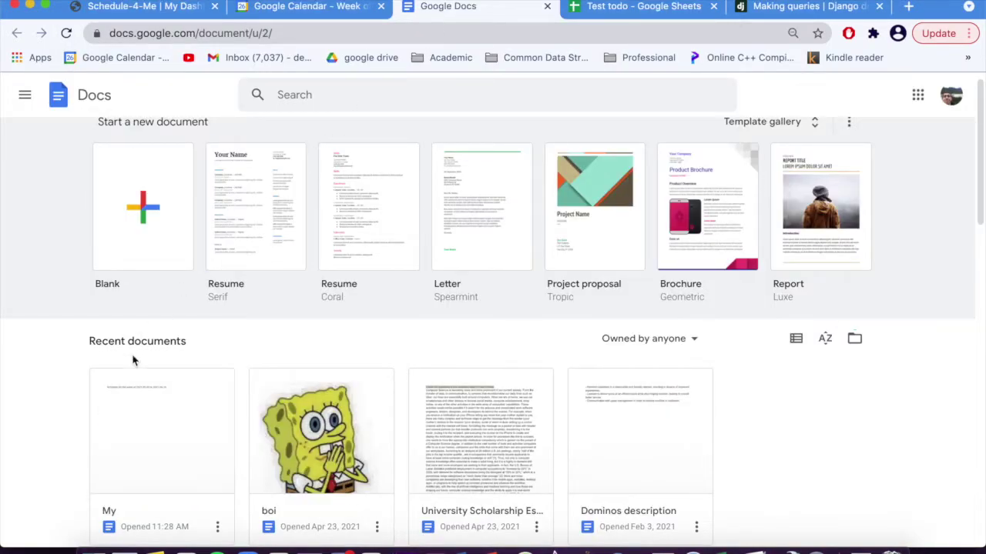
Step: Open the exported 'My' document headed 'Schedule for the week of 2021-05-03 to 2021-05-10'
left_click(122, 451)
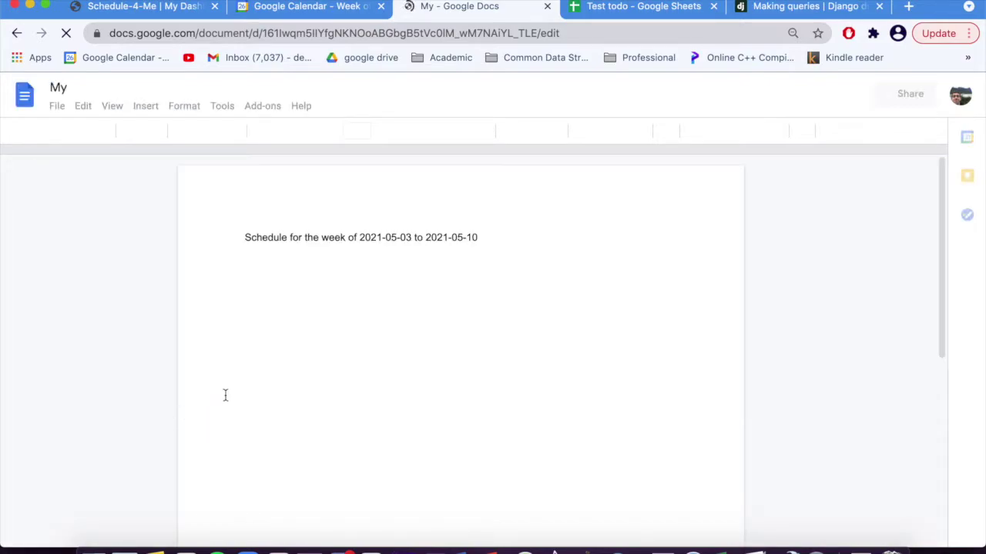
scroll(225, 395, "down", 10)
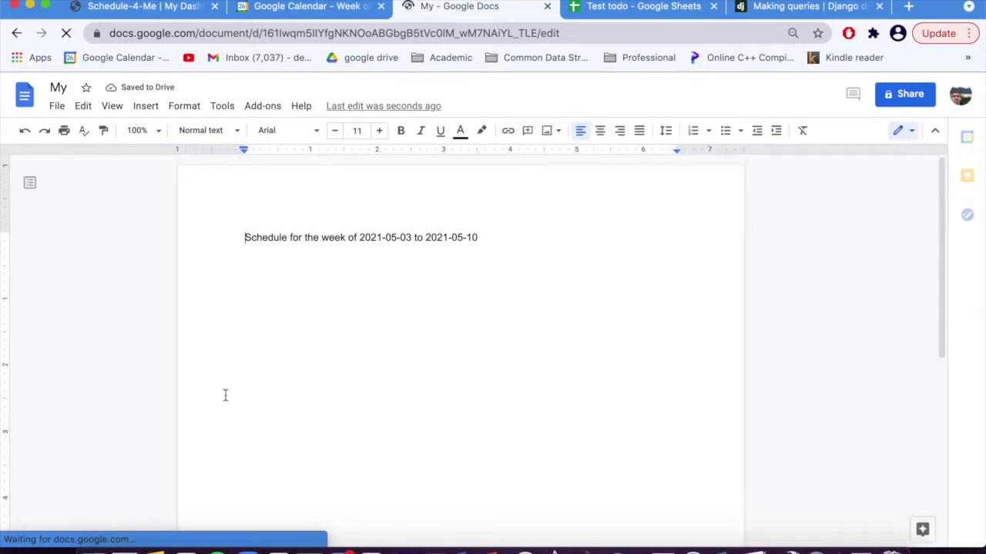
left_click(325, 21)
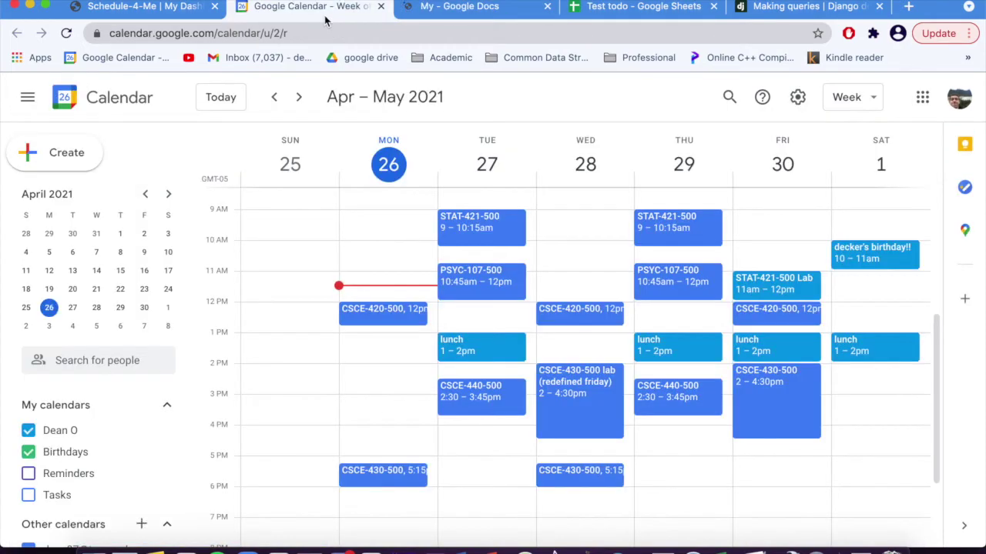
Step: Reload the Apr 25 – May 1 calendar week and scroll through the lunch, free time and sleep events
left_click(308, 287)
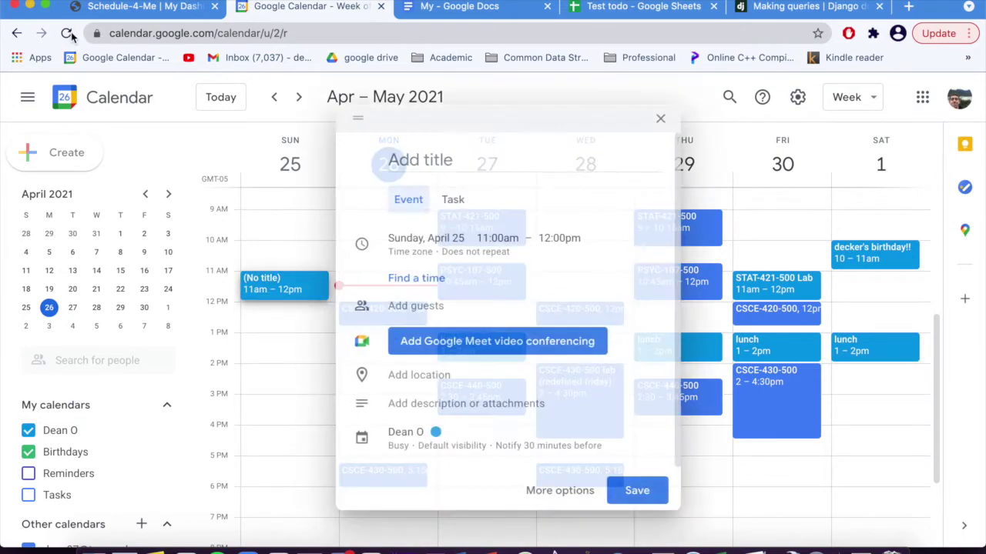
left_click(67, 34)
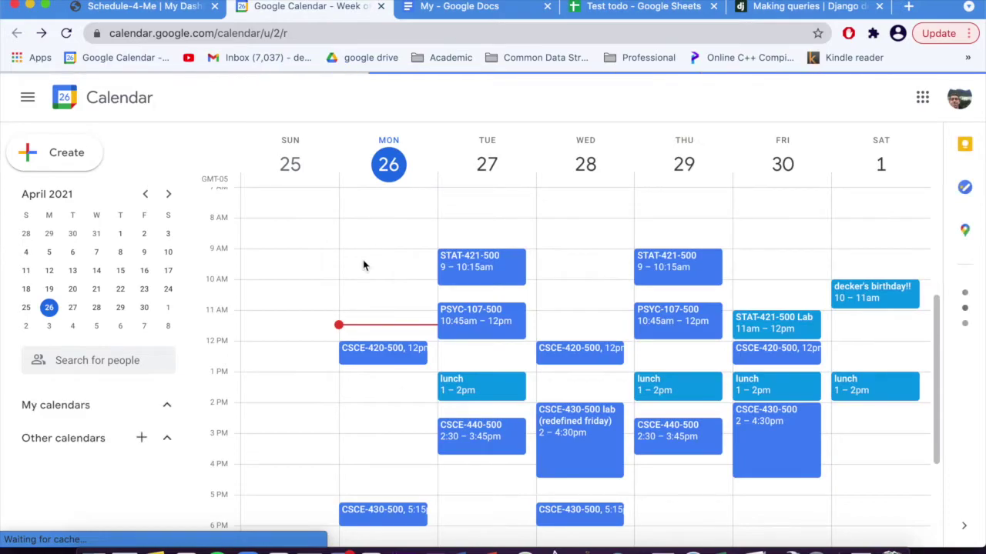
scroll(363, 262, "down", 3)
scroll(363, 269, "down", 2)
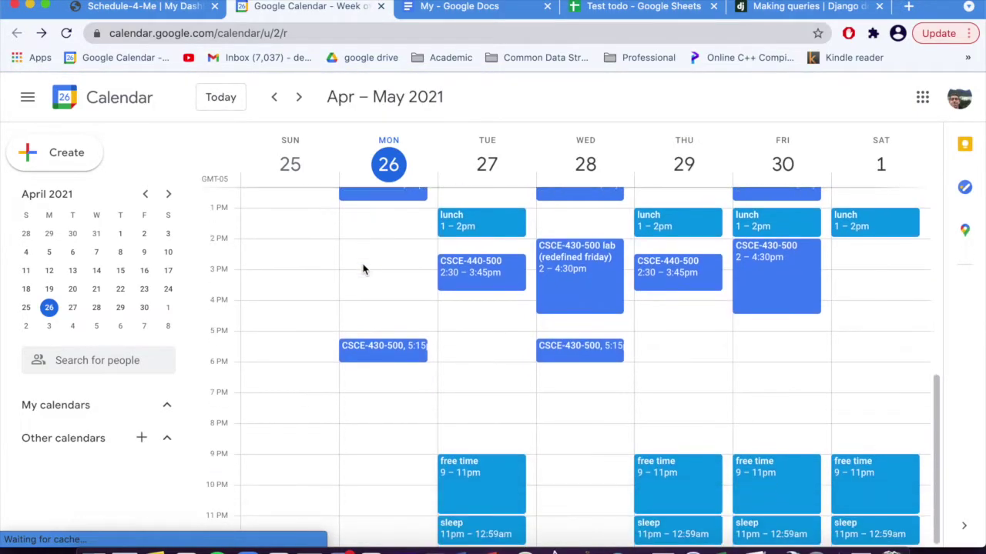
scroll(476, 462, "up", 1)
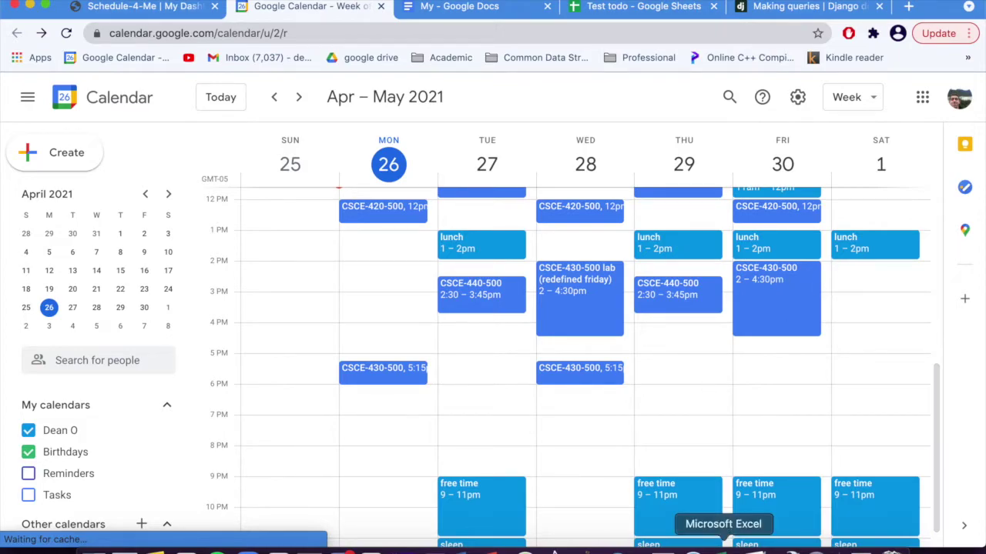
scroll(480, 467, "up", 5)
scroll(479, 467, "up", 4)
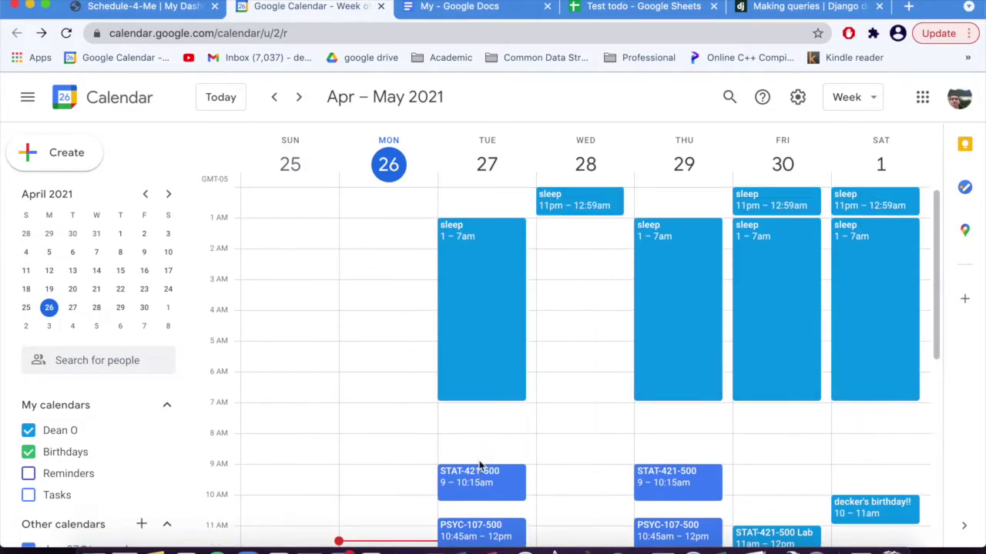
scroll(573, 365, "down", 10)
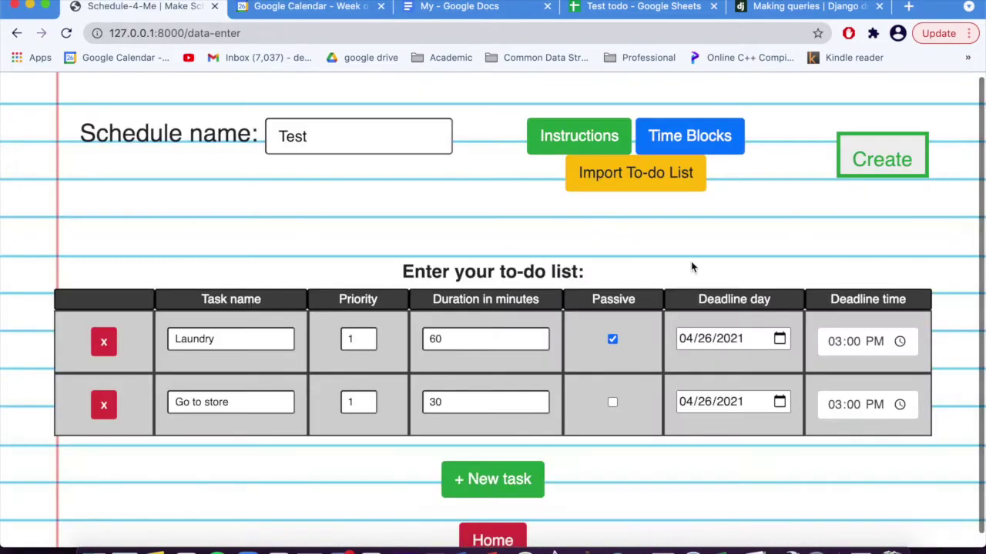
scroll(690, 266, "down", 1)
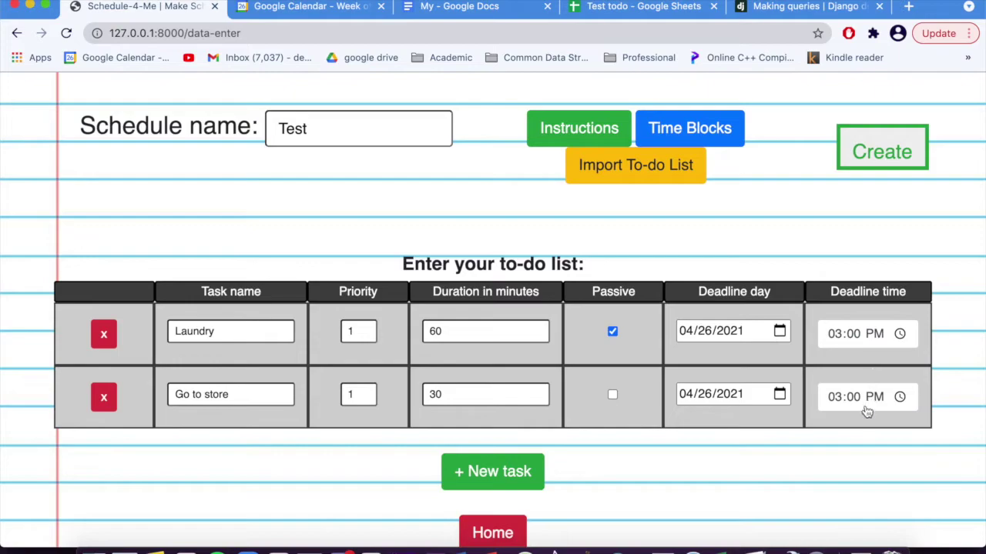
Step: Generate the Test schedule and review Laundry and Go to store placed on Monday morning
left_click(899, 167)
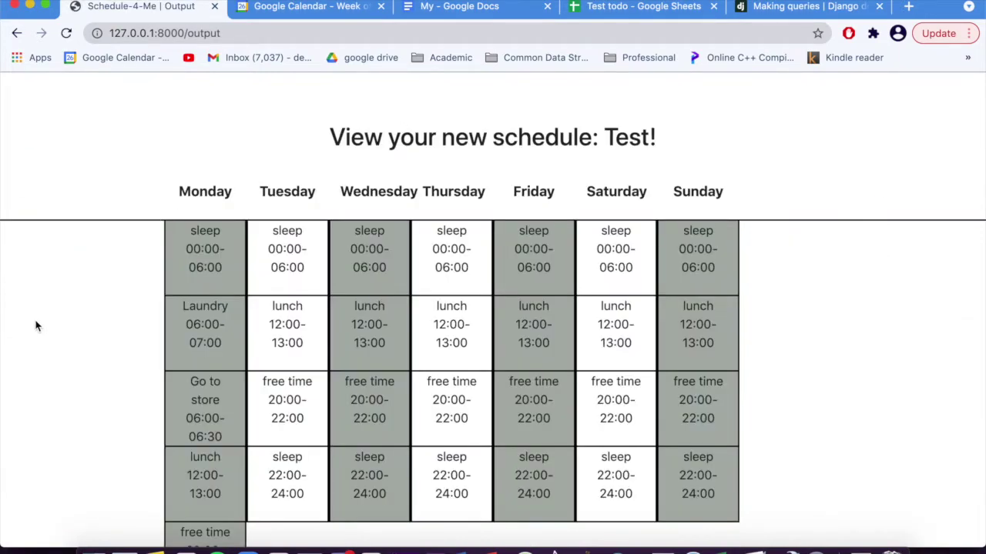
scroll(36, 326, "down", 5)
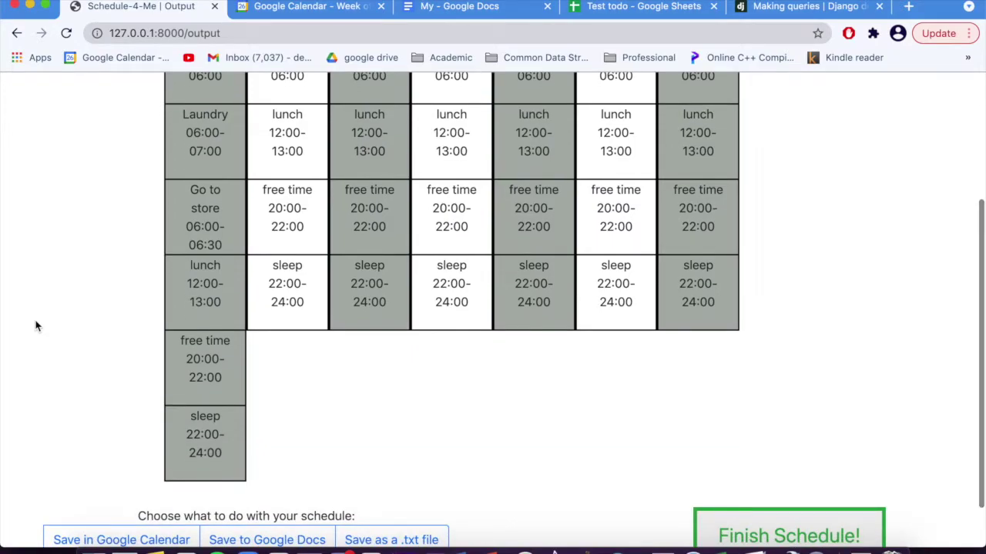
scroll(35, 326, "up", 3)
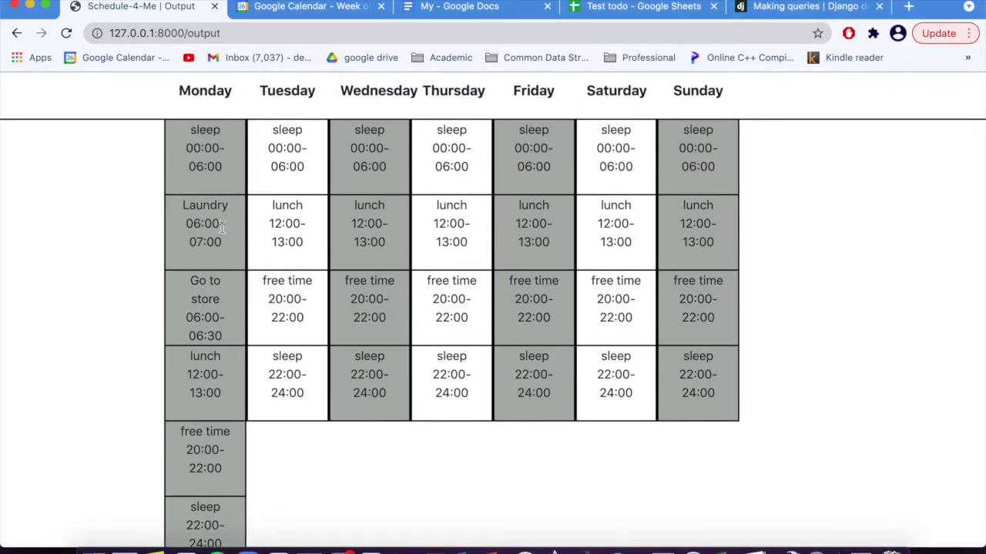
scroll(200, 257, "up", 1)
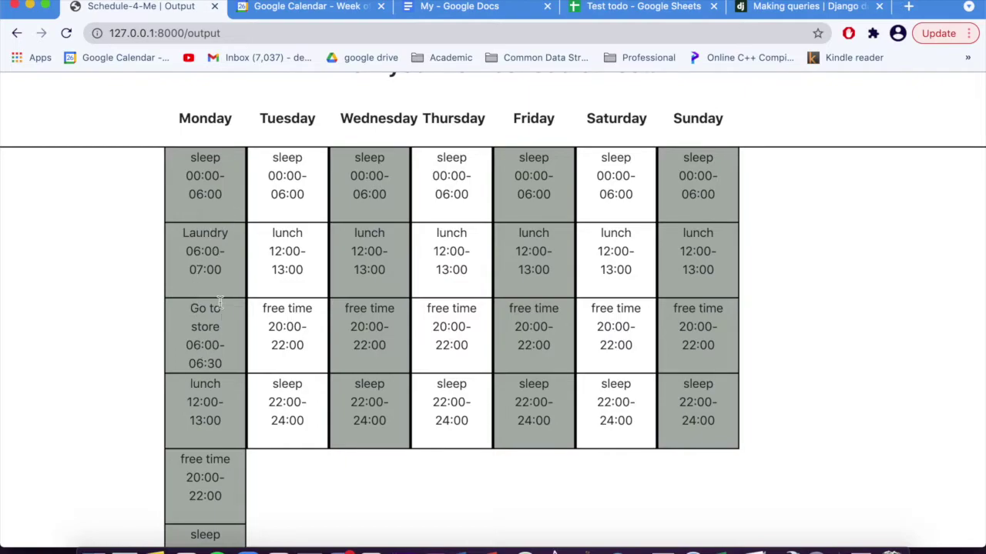
scroll(154, 322, "down", 5)
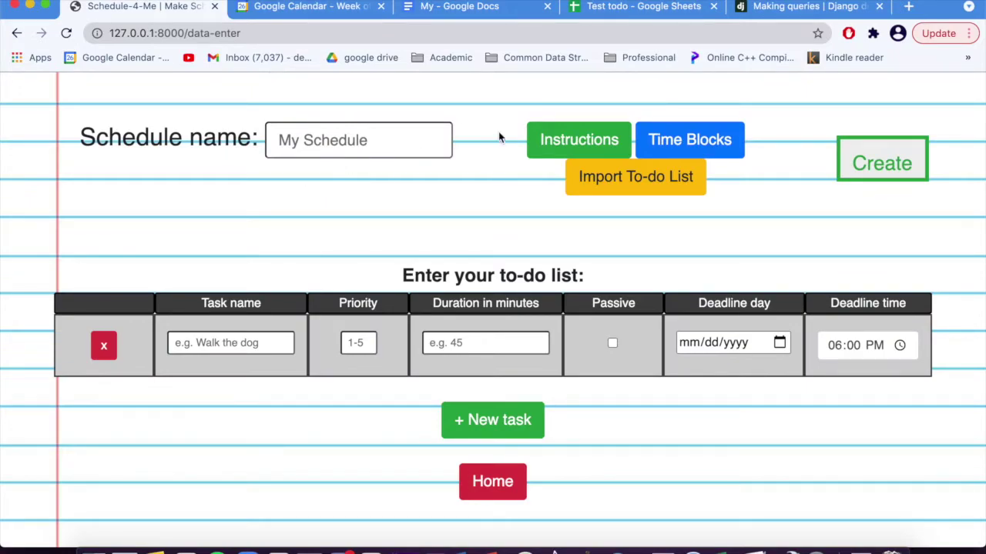
Step: Paste the Test todo sheet's web address into the Import To-do List link field
left_click(658, 176)
left_click(635, 7)
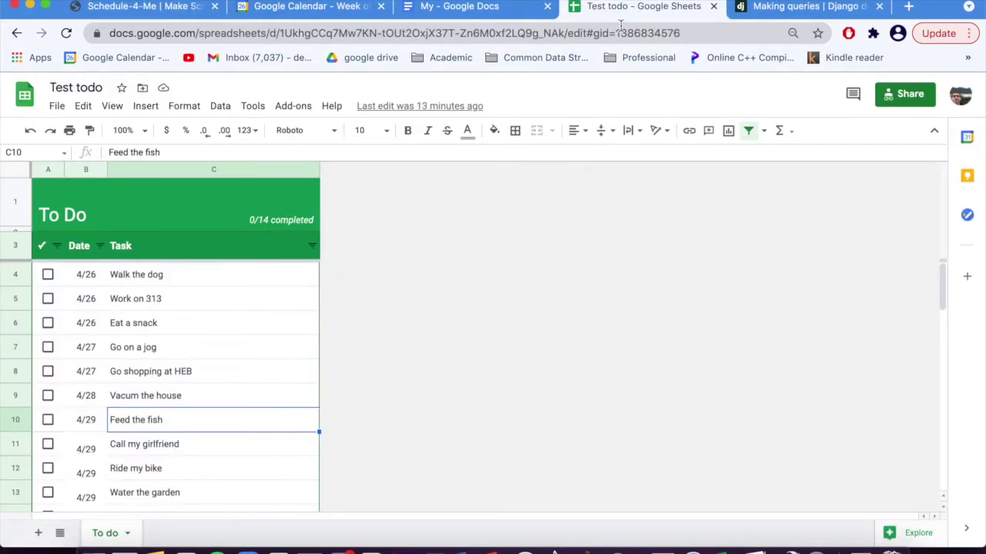
left_click(620, 25)
key("super+c")
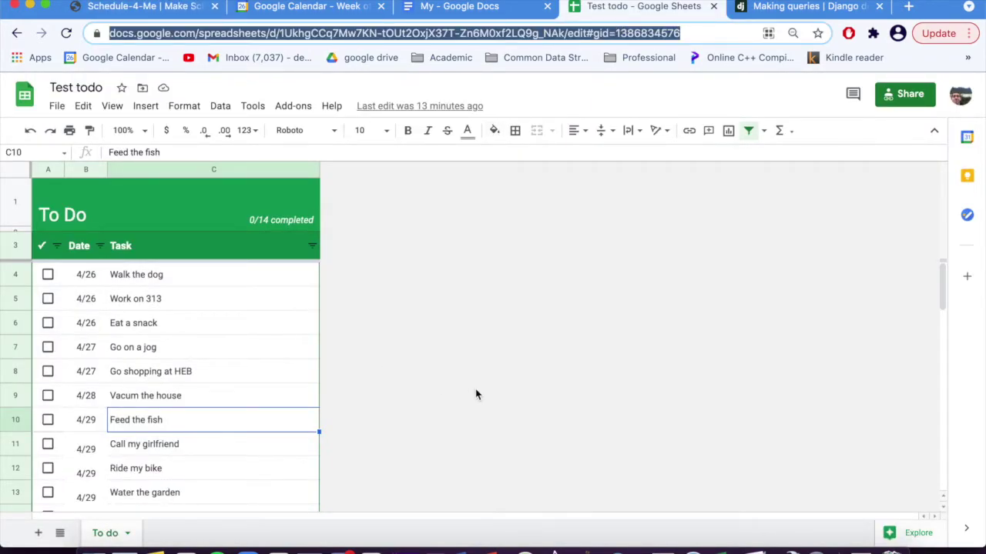
left_click(346, 9)
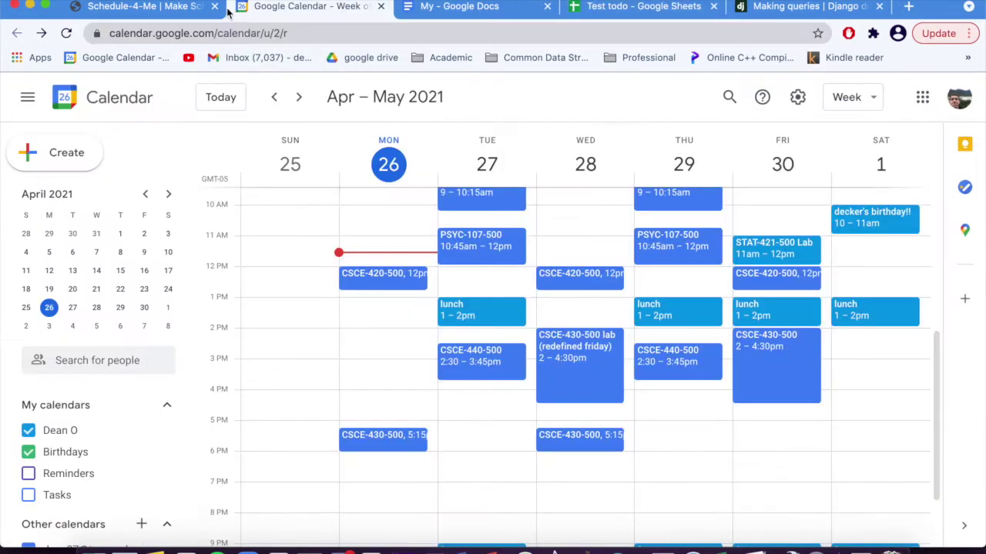
left_click(188, 8)
left_click(559, 204)
key("super+v")
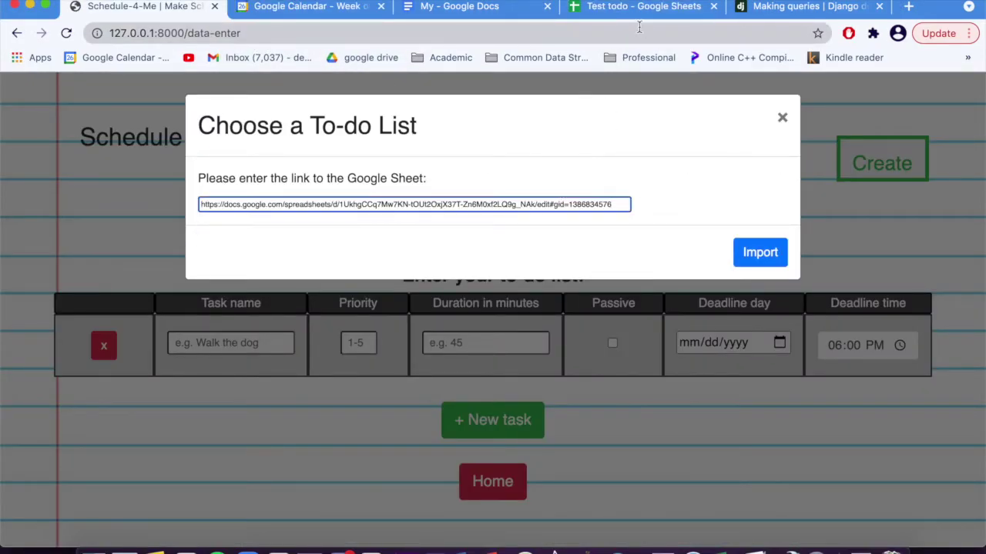
Step: Look over the Test todo sheet's 14 dated tasks
left_click(650, 11)
scroll(131, 381, "down", 1)
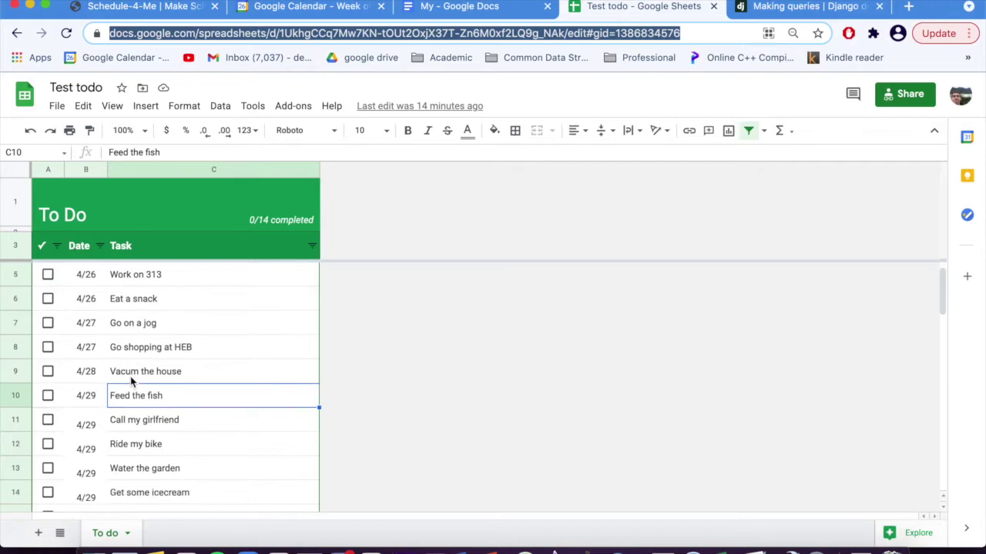
scroll(131, 380, "down", 2)
scroll(164, 280, "down", 7)
scroll(164, 280, "up", 6)
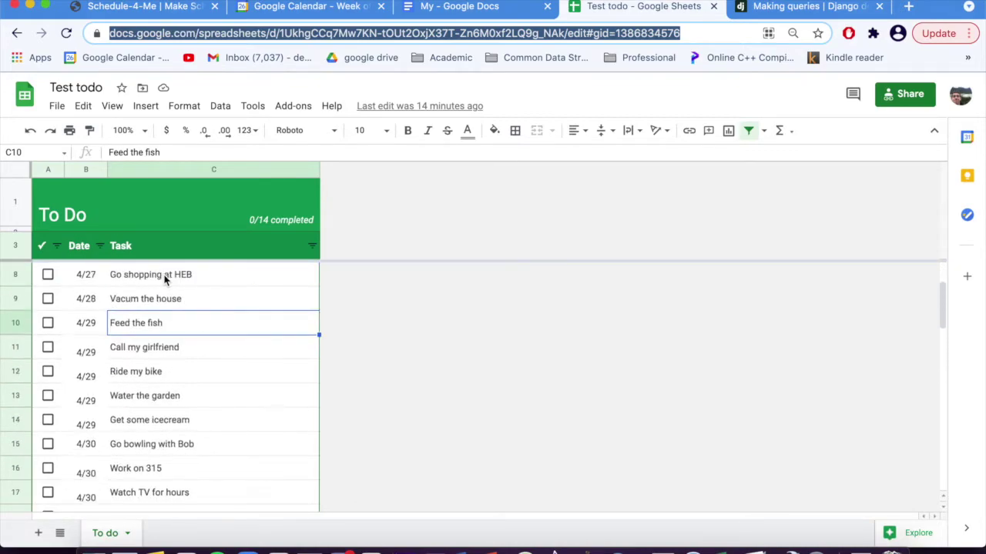
scroll(128, 387, "up", 4)
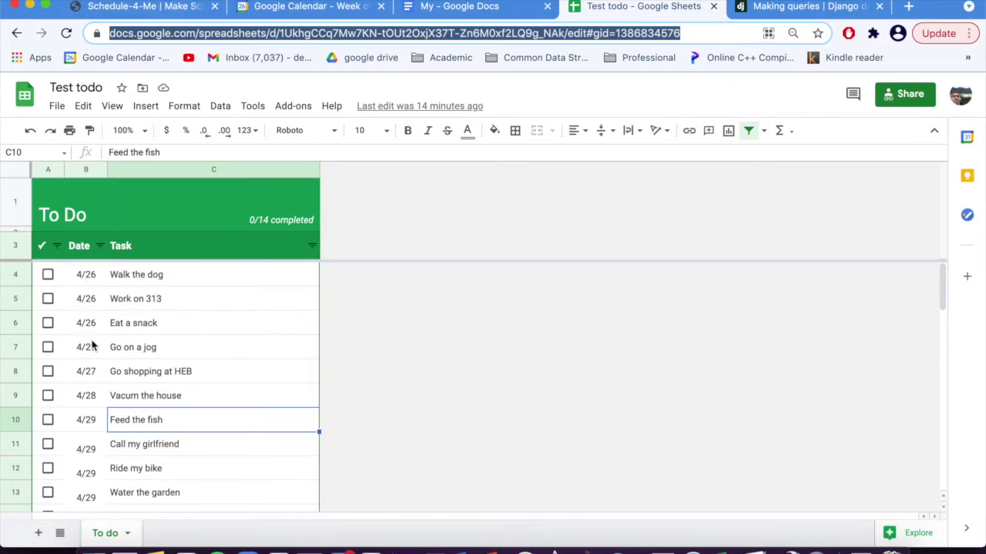
scroll(88, 425, "down", 5)
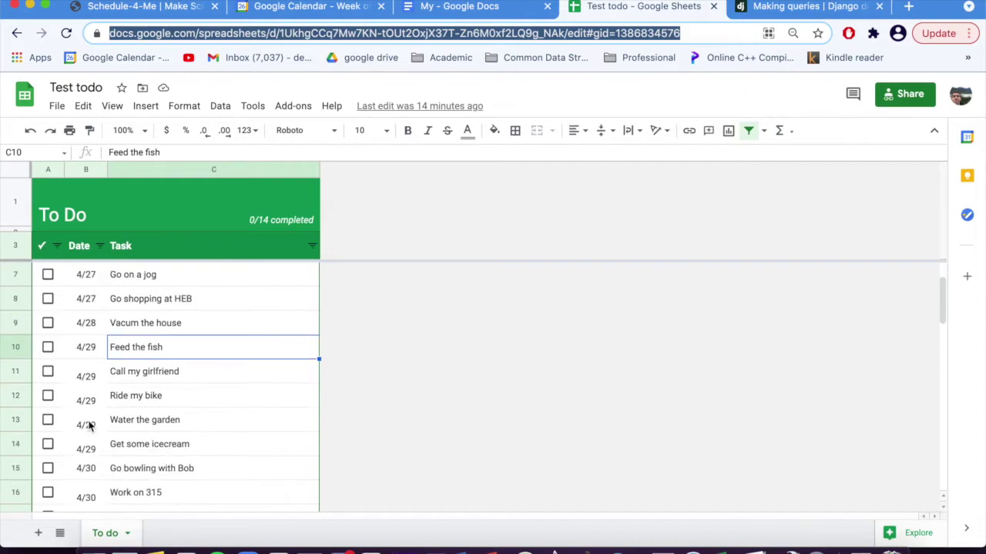
scroll(92, 426, "up", 5)
Step: Import the Test todo tasks from the linked Google Sheet, each due 06:00 PM, 04/26–04/30/2020
left_click(167, 10)
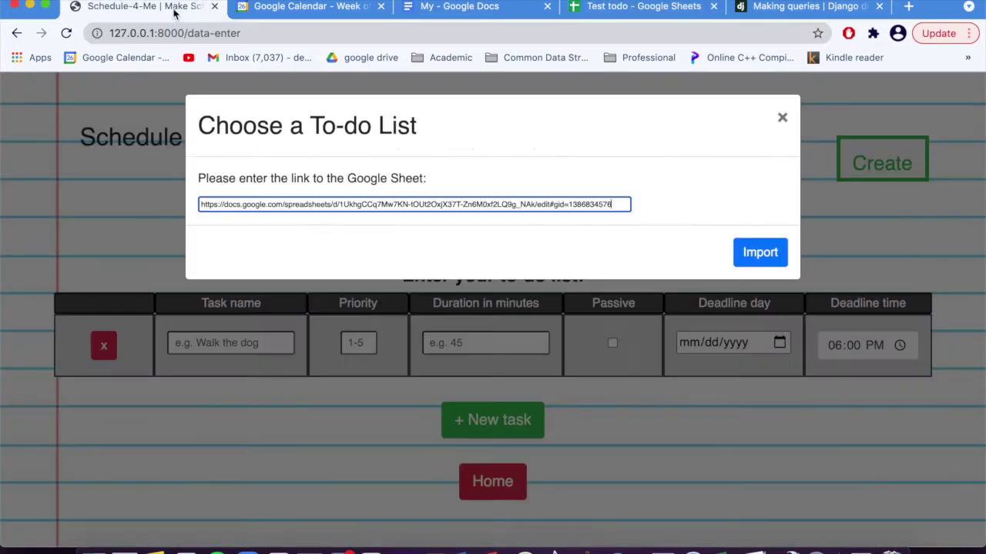
left_click(757, 264)
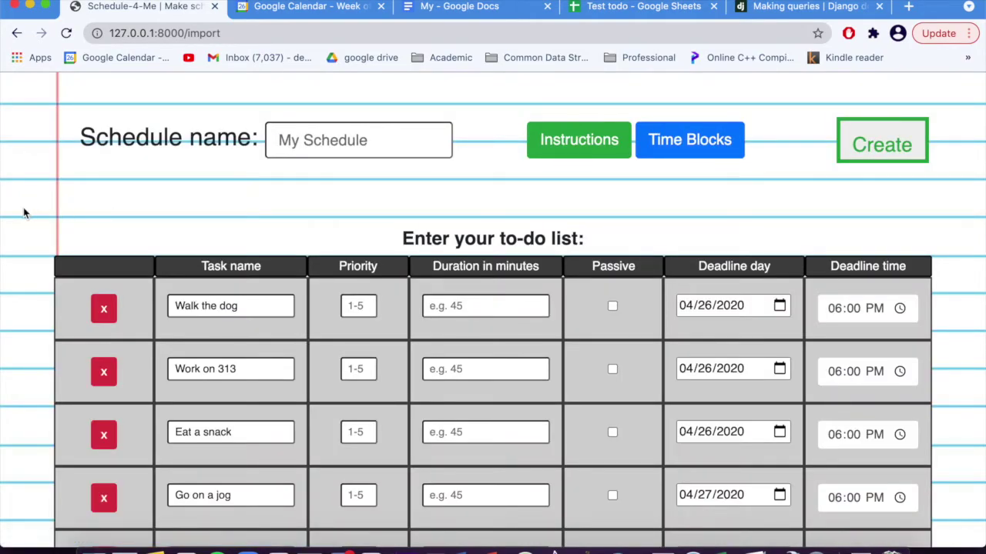
scroll(23, 213, "down", 3)
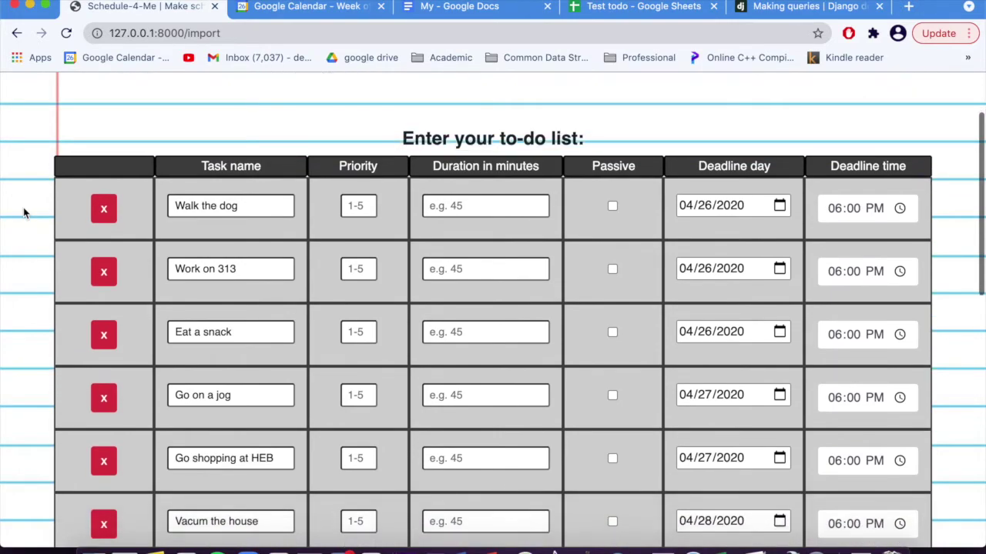
scroll(23, 213, "down", 6)
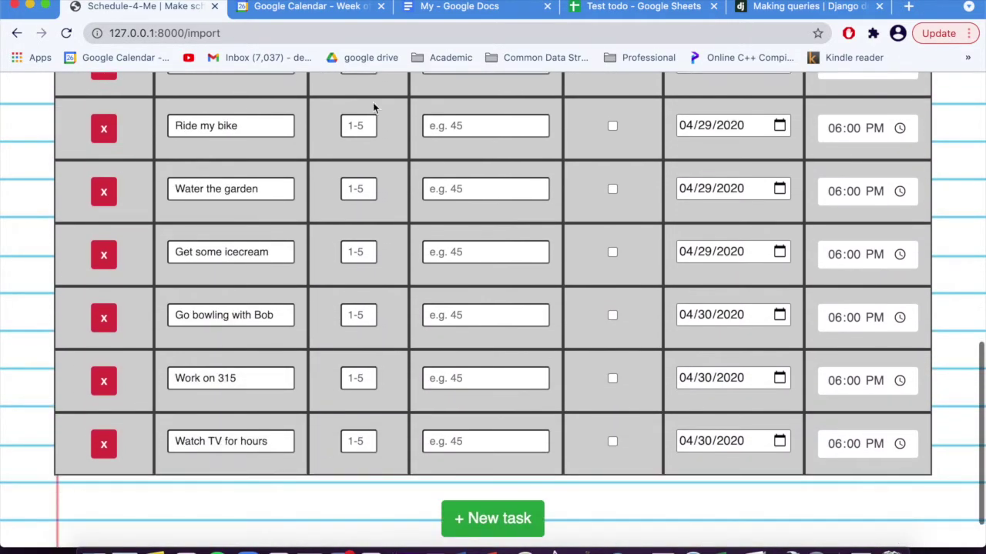
Step: Check the imported task rows against the tasks in the Test todo sheet
left_click(616, 7)
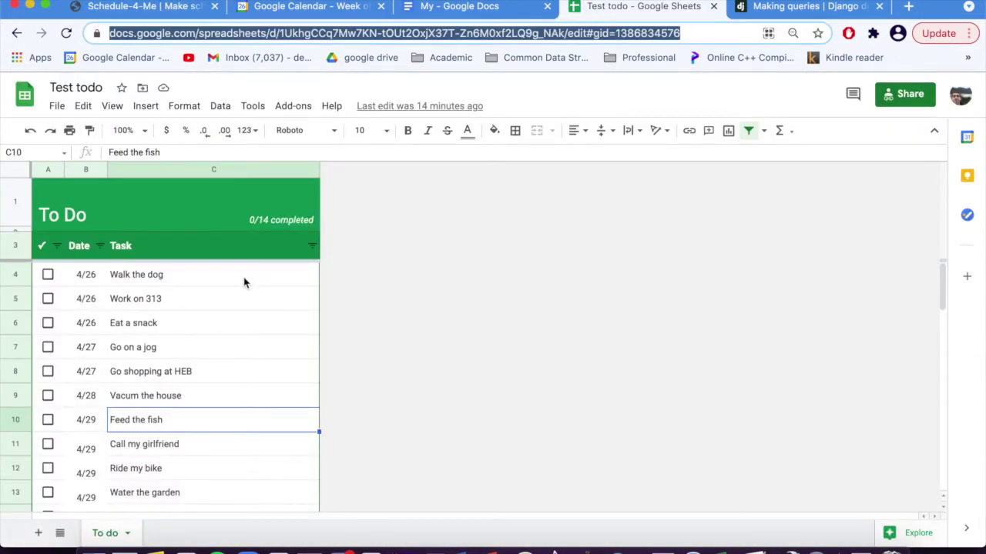
left_click(150, 10)
scroll(379, 329, "up", 10)
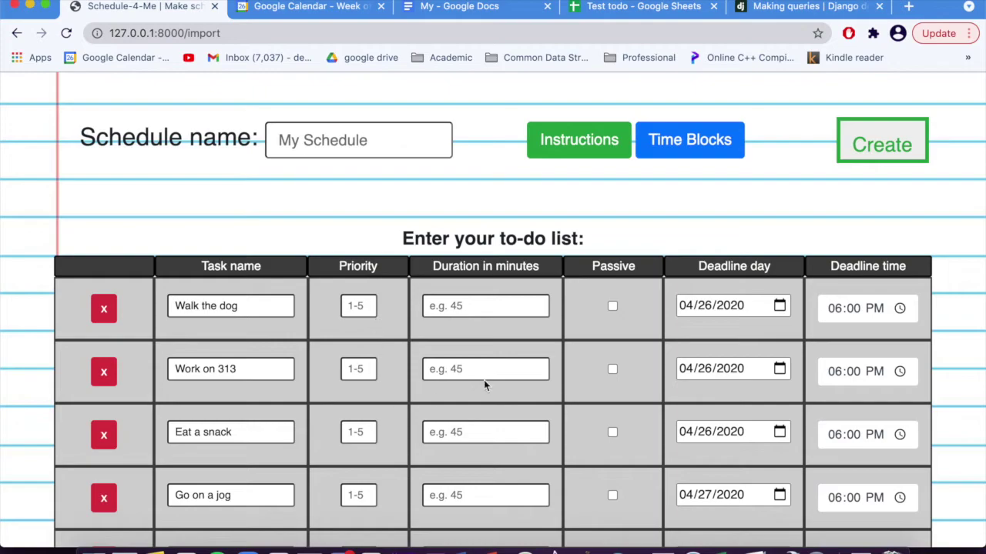
scroll(437, 330, "down", 2)
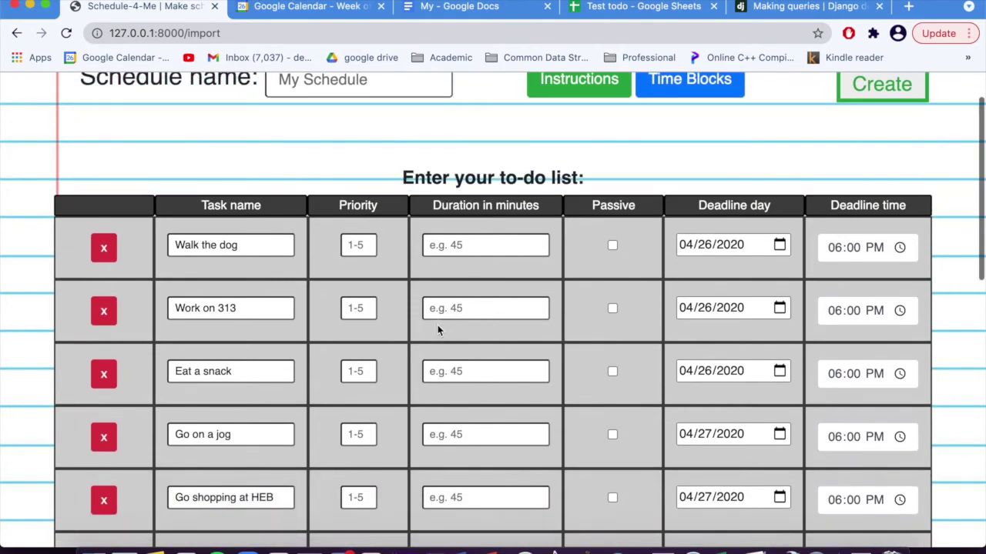
Step: Enter priority and minutes for each task, e.g. Walk the dog 2/20, Work on 313 3/1000
left_click(364, 243)
scroll(364, 245, "down", 1)
left_click(364, 300)
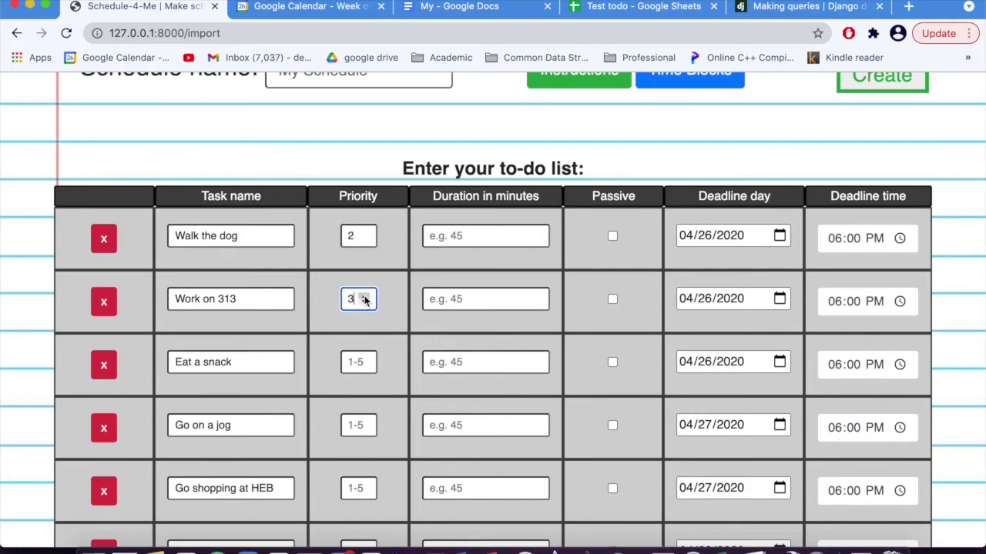
scroll(364, 300, "down", 1)
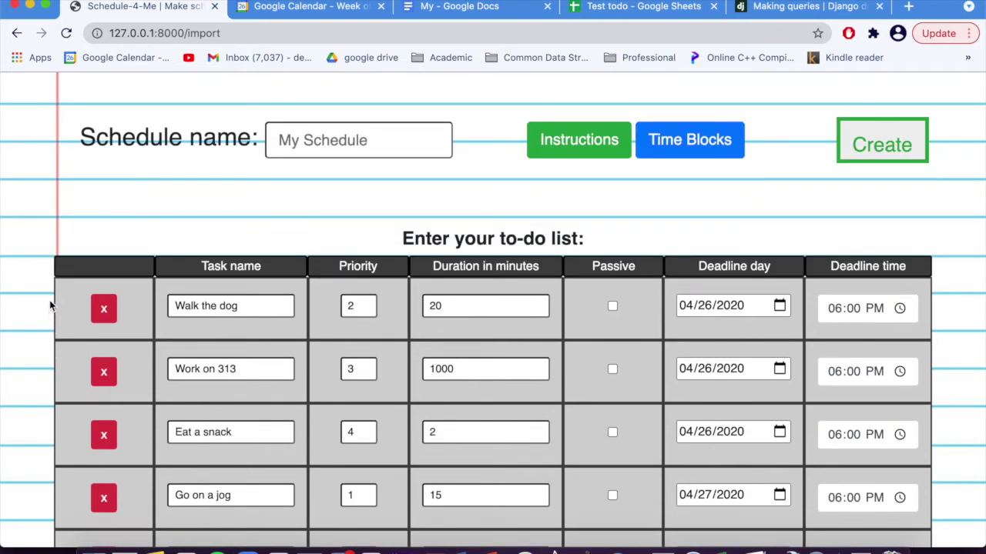
scroll(49, 303, "down", 5)
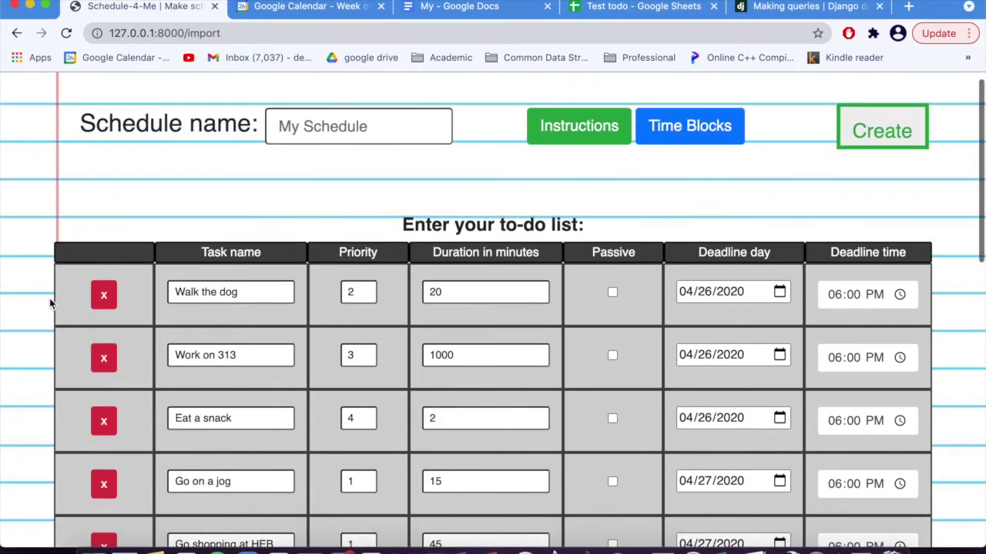
scroll(49, 303, "down", 2)
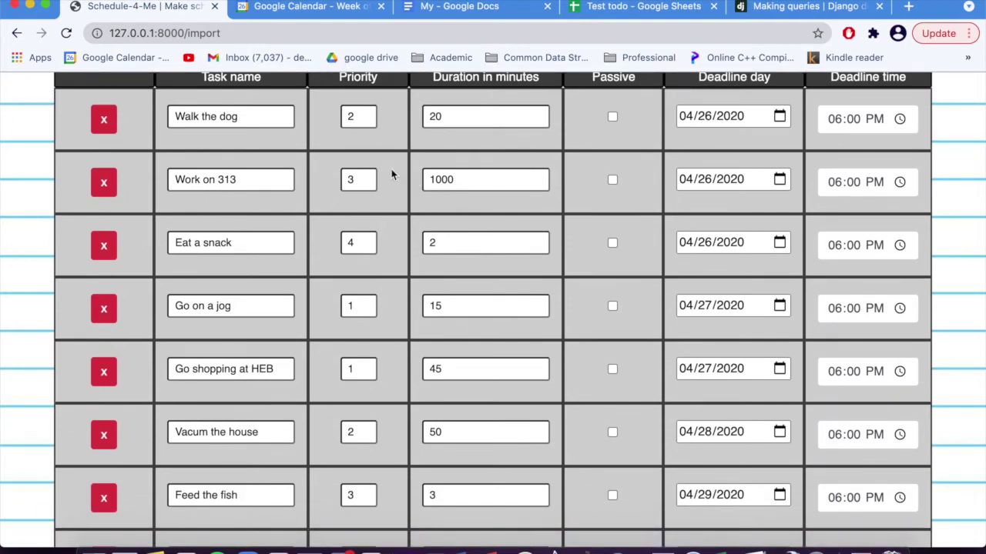
scroll(351, 222, "down", 6)
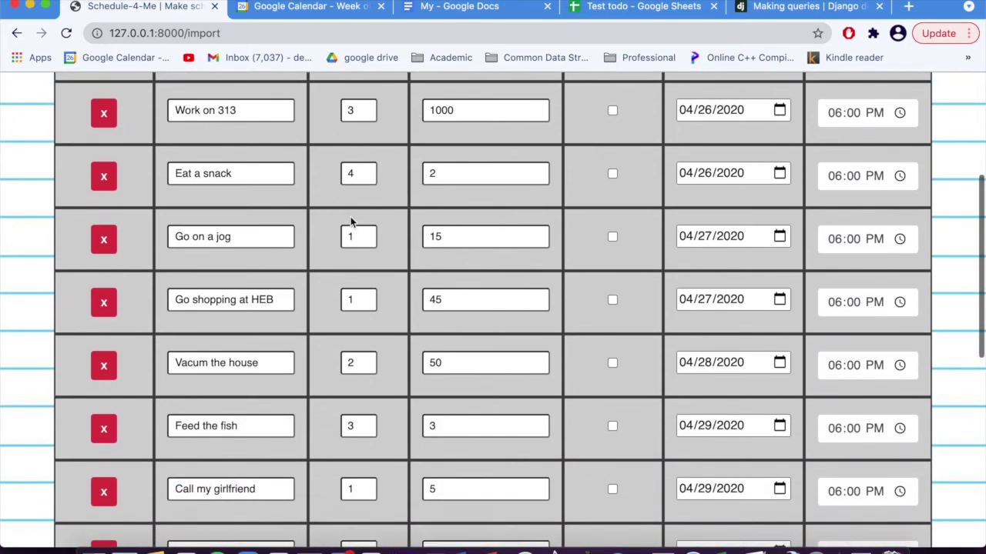
scroll(350, 221, "down", 12)
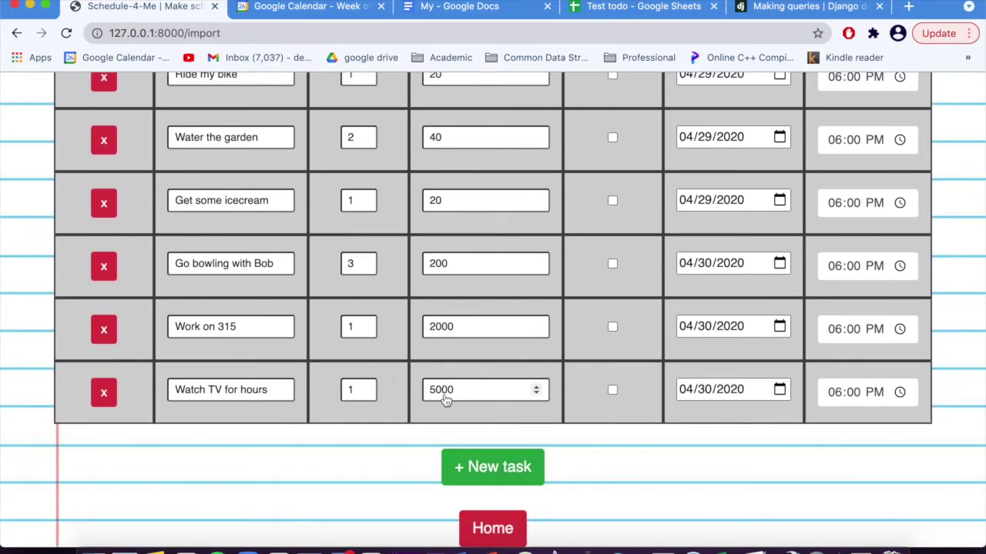
scroll(691, 442, "up", 15)
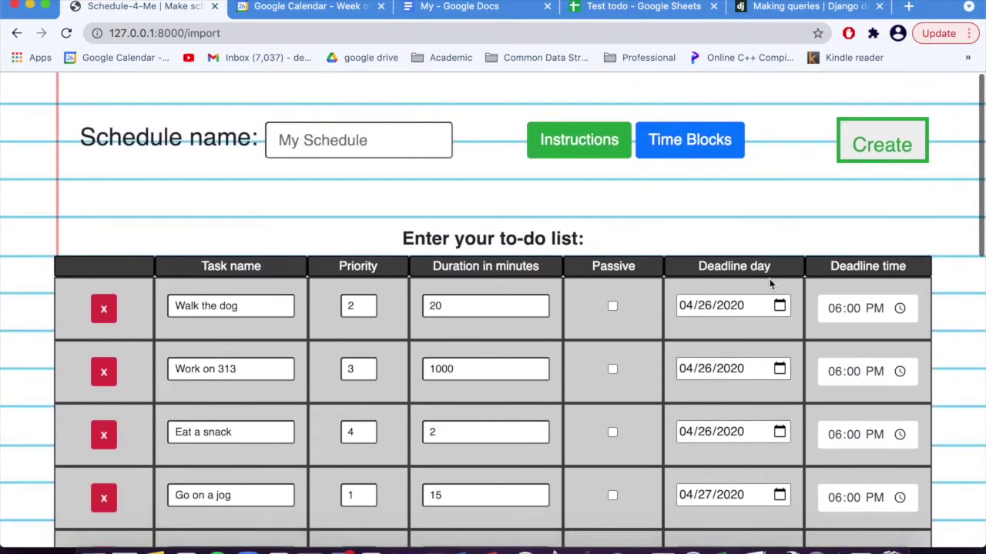
Step: Try creating the schedule without a name and dismiss the missing-name alert twice
left_click(862, 158)
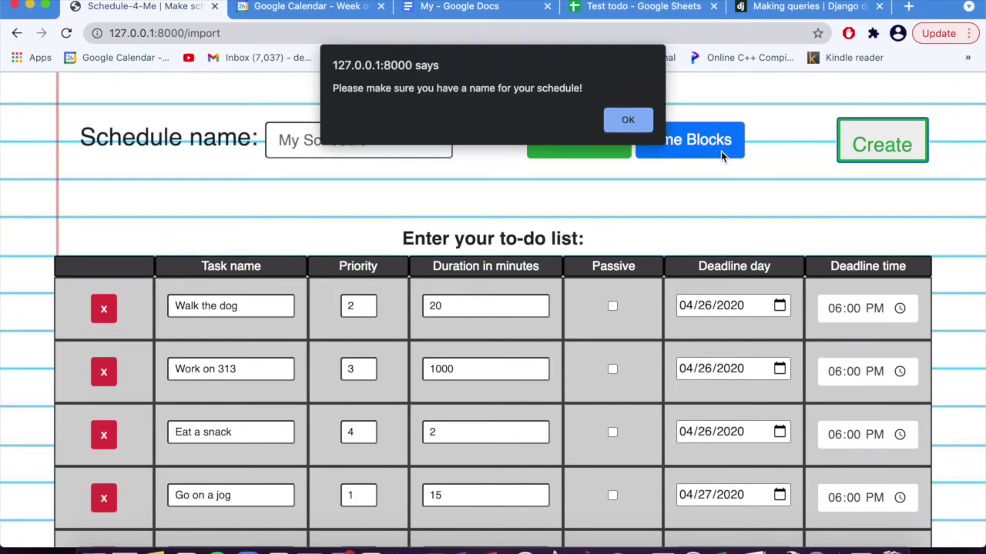
left_click(643, 121)
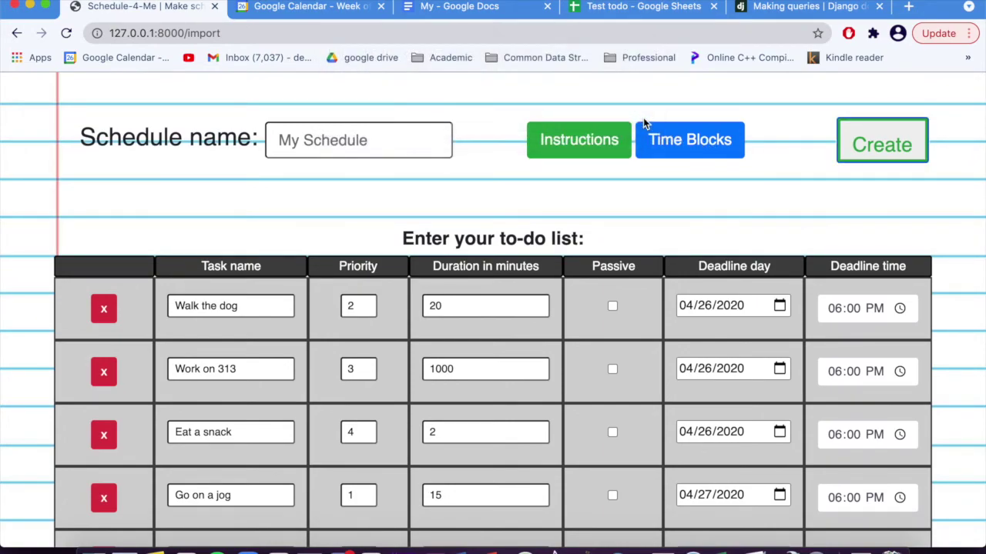
left_click(853, 141)
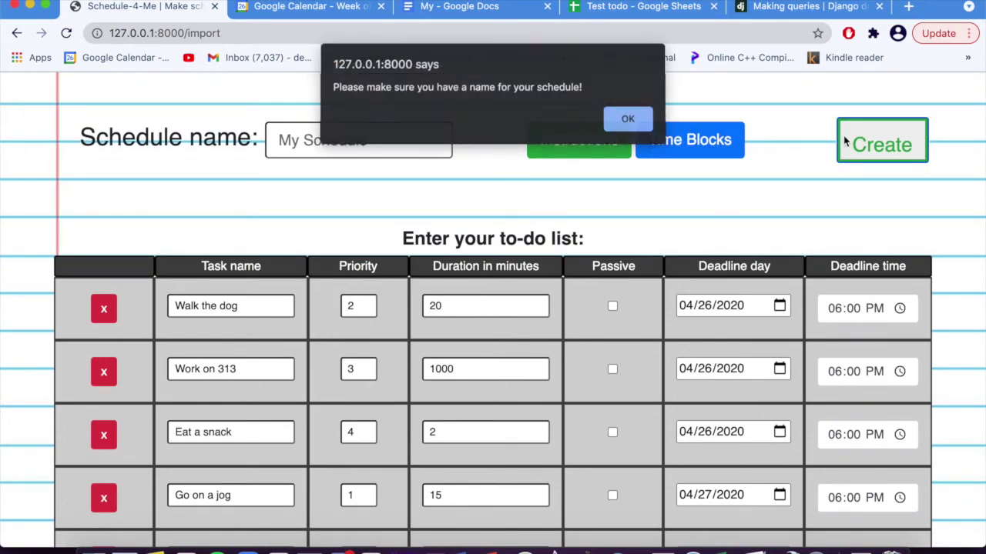
left_click(627, 121)
Step: Enter 'Test' as the schedule name and create the schedule
left_click(432, 140)
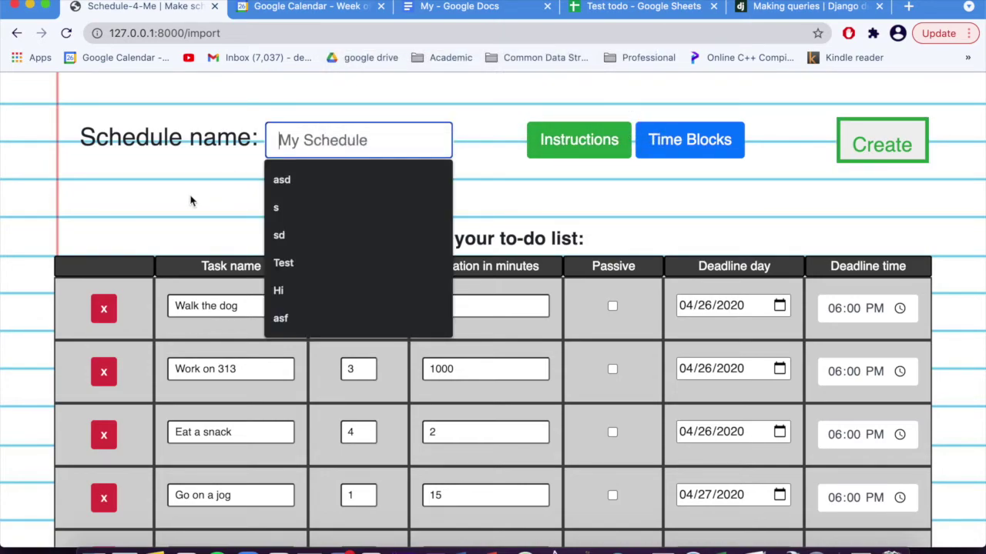
type("Test")
left_click(131, 215)
scroll(48, 302, "down", 5)
scroll(48, 303, "up", 10)
left_click(873, 145)
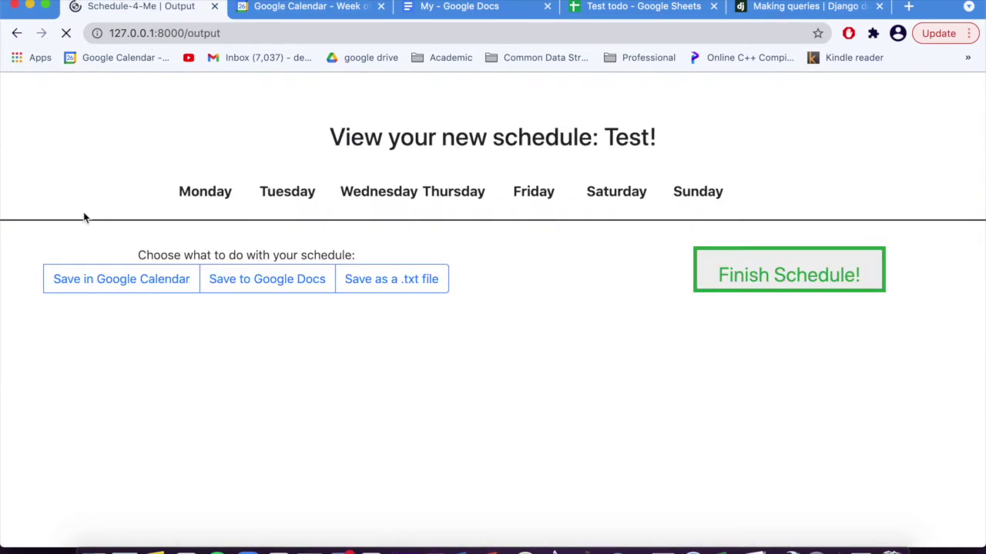
scroll(87, 319, "down", 5)
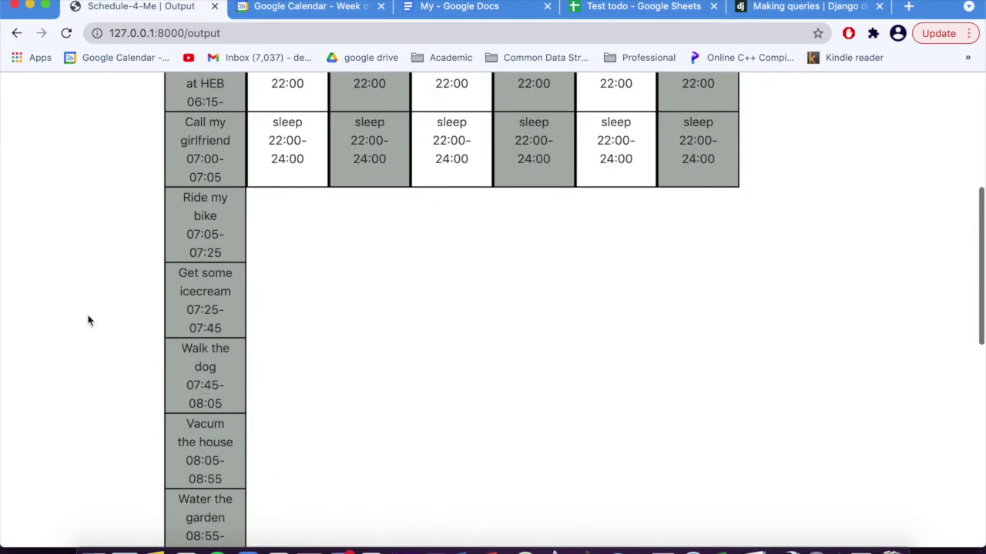
scroll(88, 321, "down", 10)
scroll(88, 322, "up", 15)
scroll(88, 321, "up", 2)
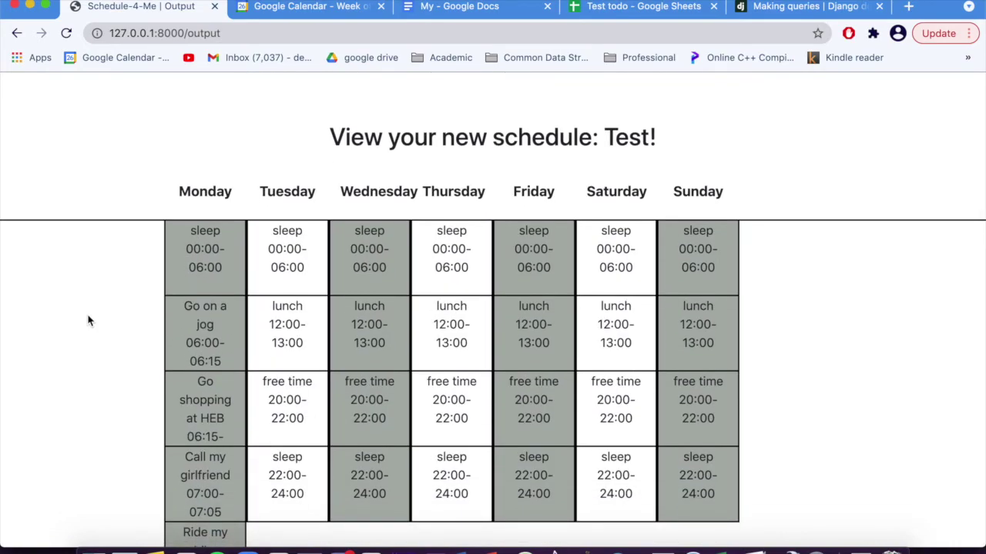
scroll(88, 321, "down", 2)
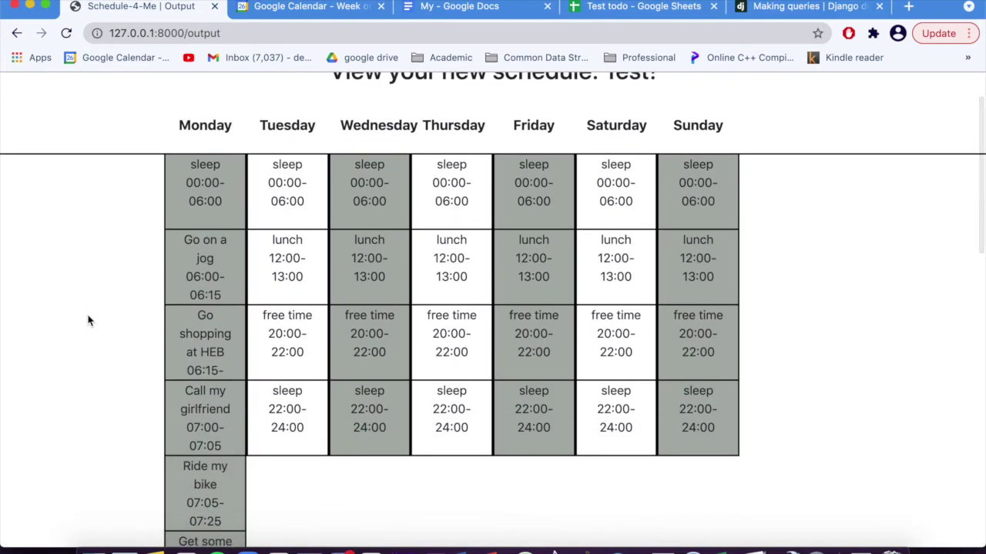
scroll(130, 223, "down", 7)
scroll(141, 326, "up", 6)
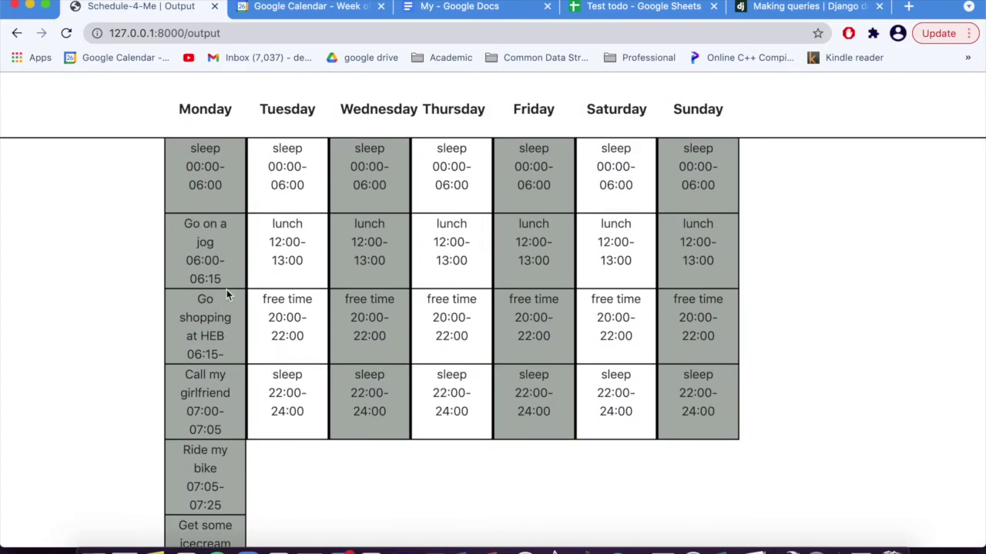
scroll(71, 312, "down", 20)
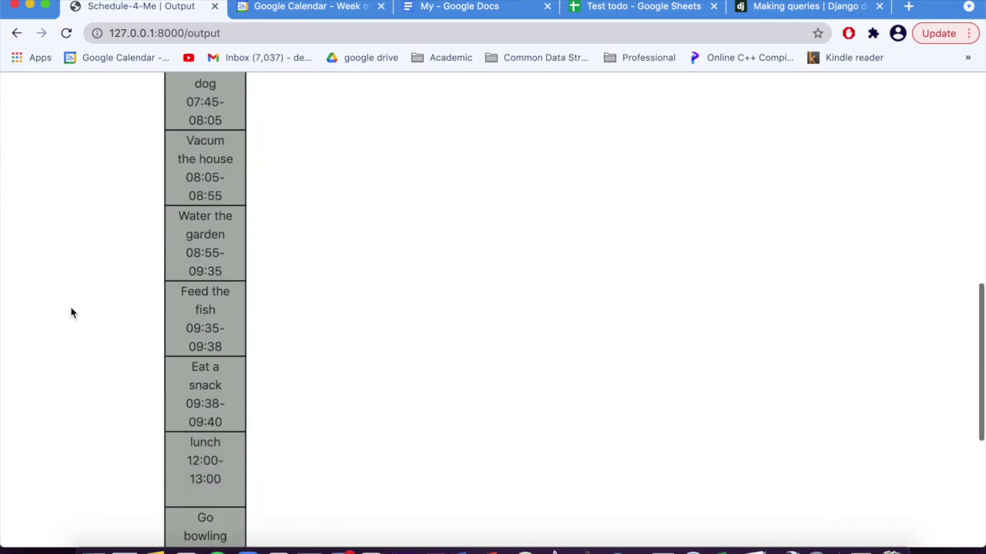
scroll(168, 411, "up", 1)
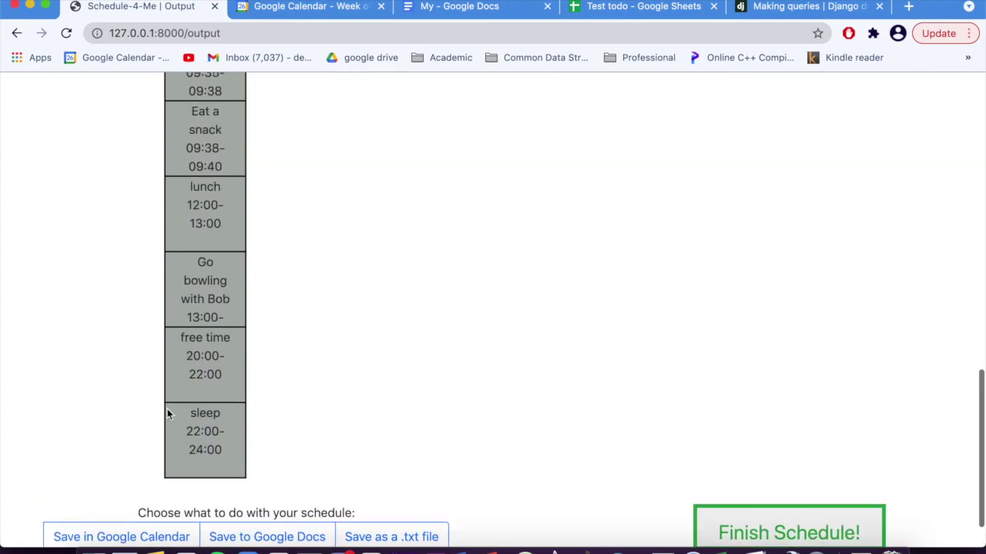
scroll(195, 386, "up", 3)
scroll(214, 371, "up", 10)
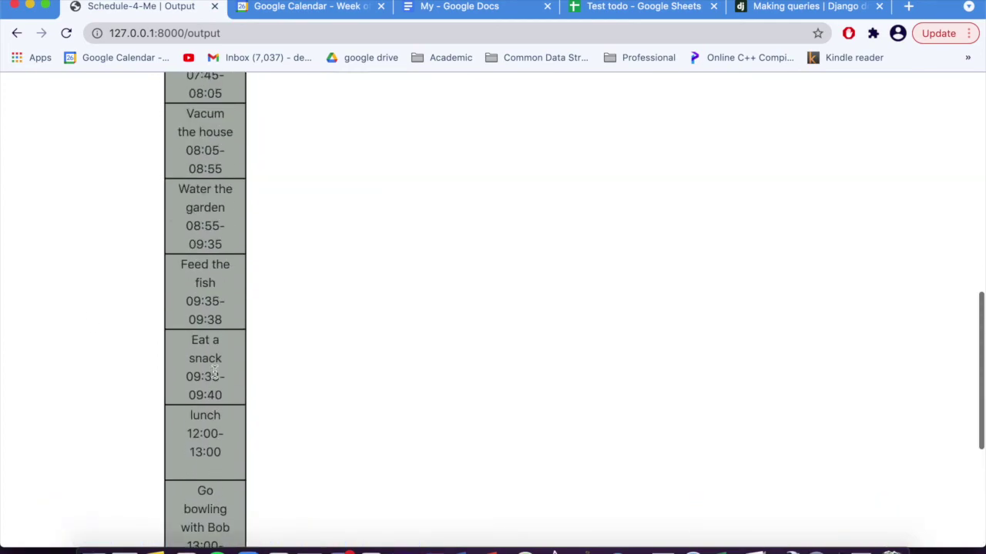
scroll(164, 371, "down", 20)
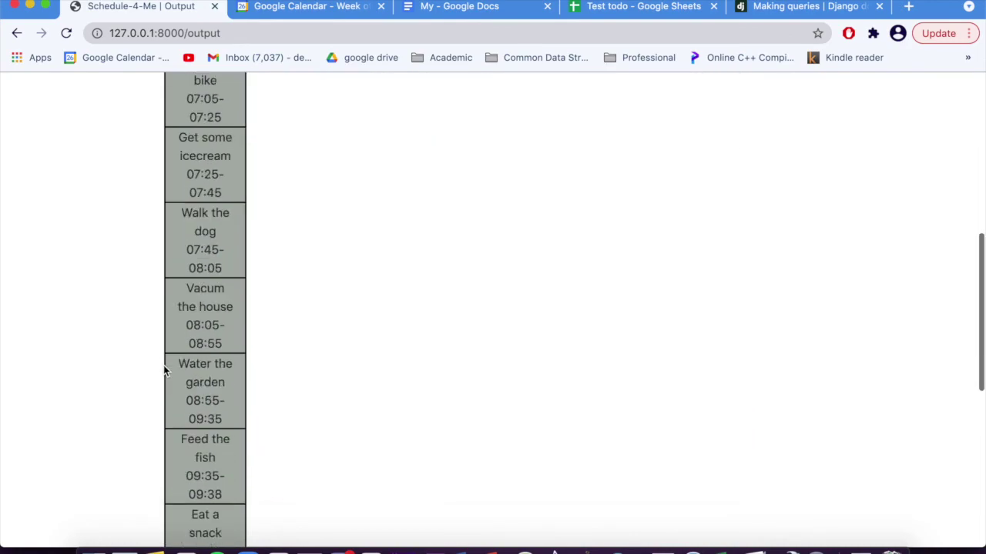
scroll(165, 369, "up", 20)
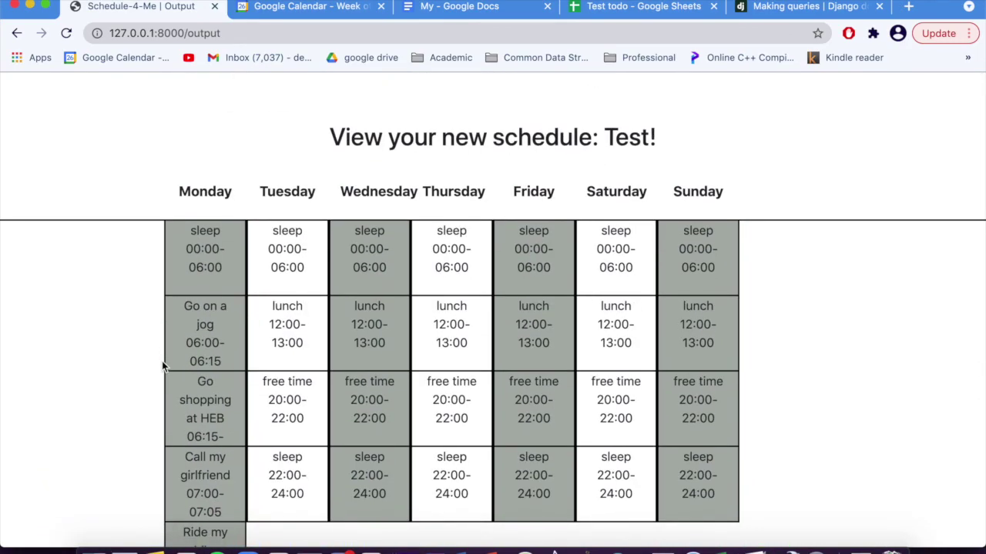
scroll(163, 366, "down", 4)
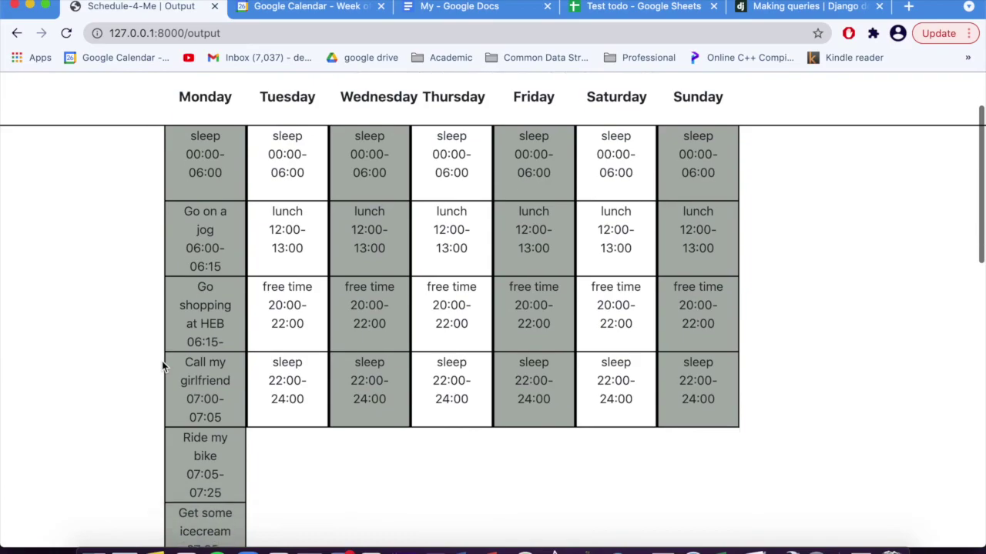
scroll(108, 208, "down", 10)
Step: Finish the Test schedule and choose Make Another Schedule on the export-success page
left_click(821, 486)
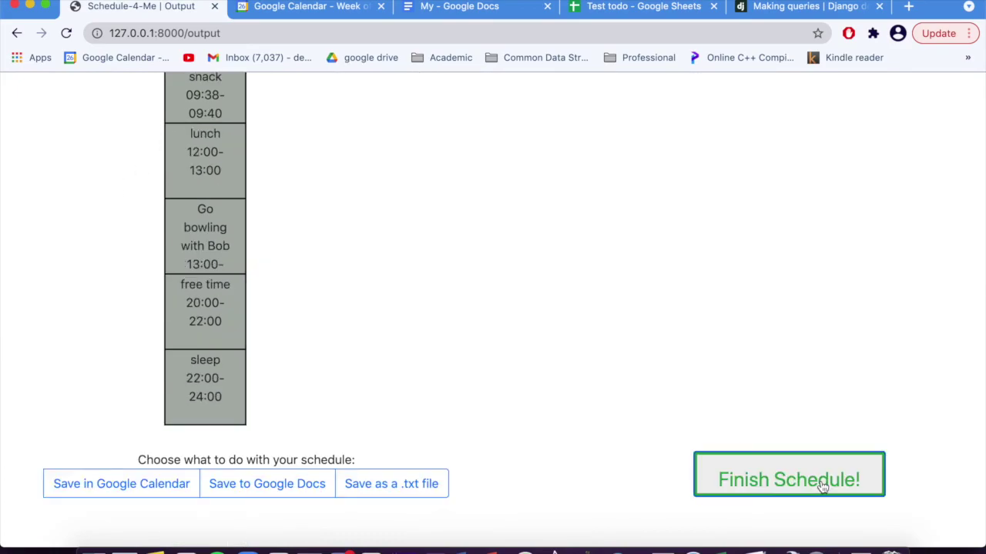
scroll(327, 281, "down", 3)
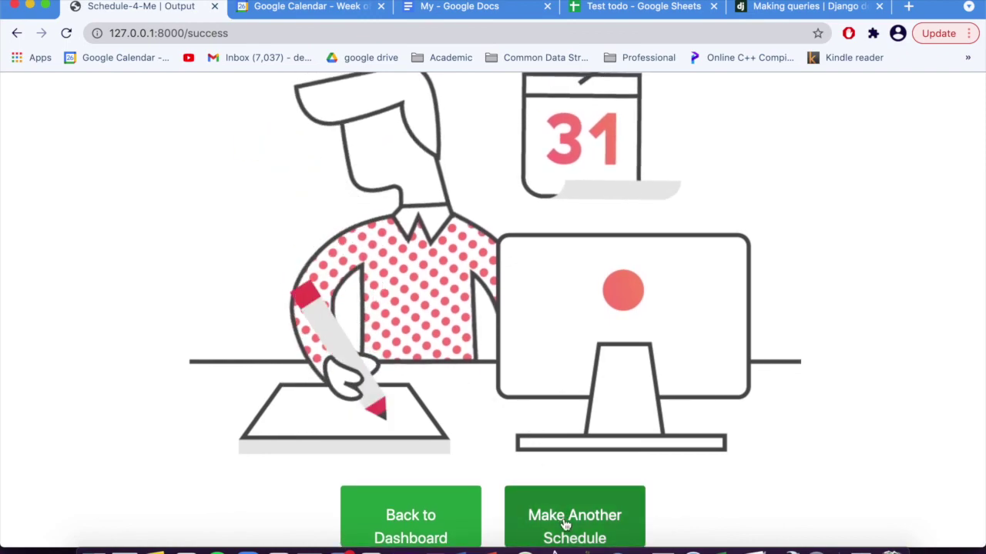
left_click(566, 526)
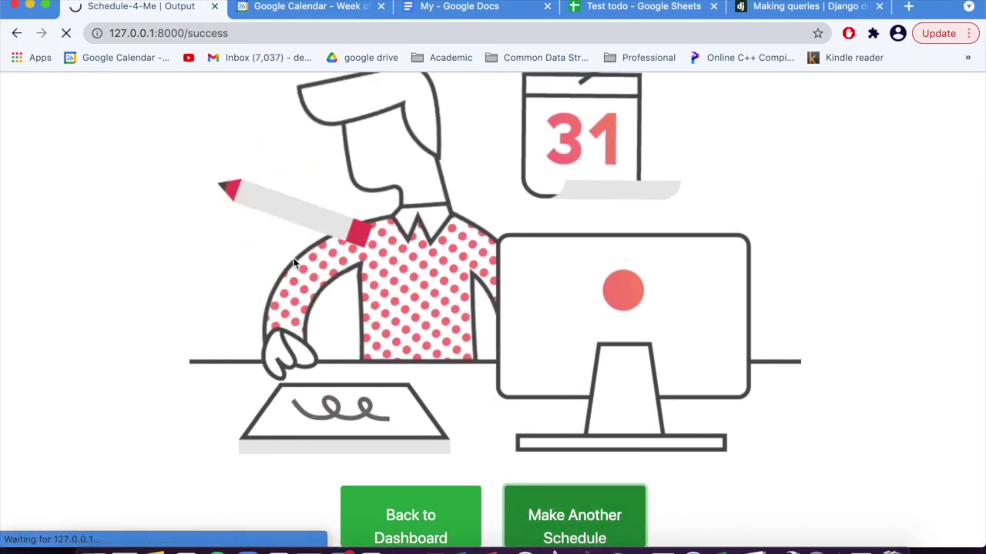